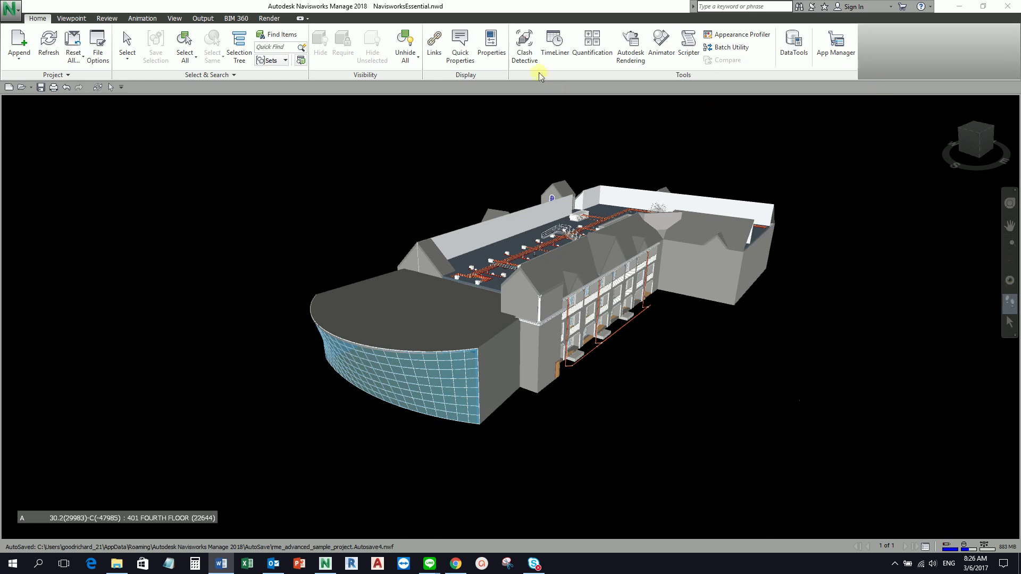
Open the Clash Detective panel from the Home ribbon
click(524, 58)
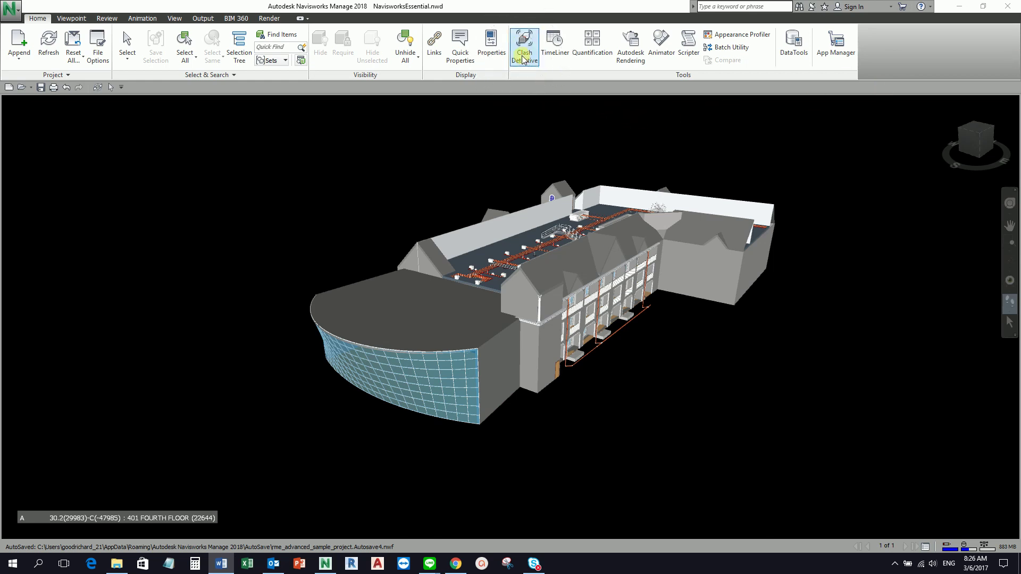
click(524, 58)
click(522, 56)
click(522, 56)
click(522, 55)
click(522, 58)
click(522, 57)
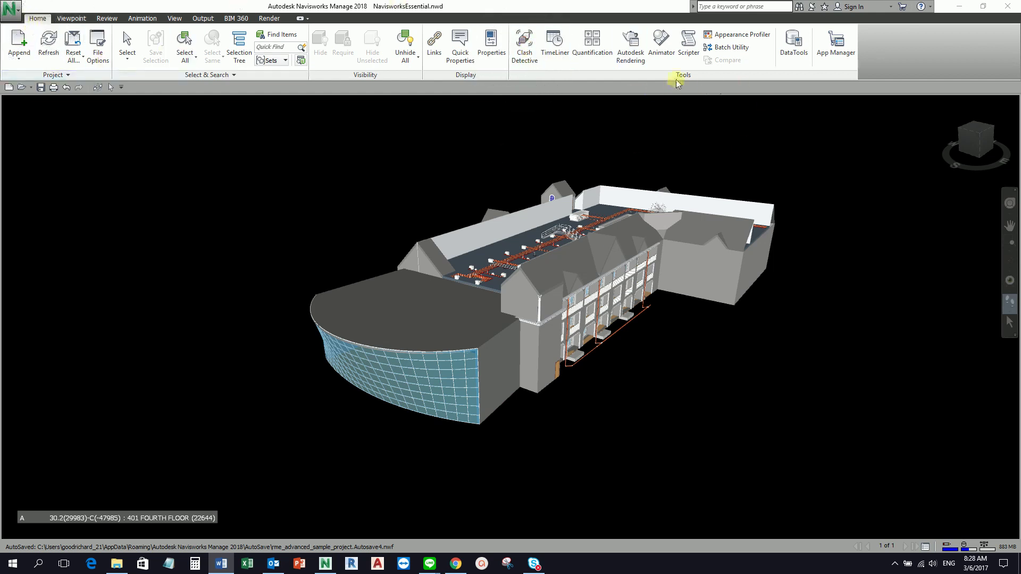
click(521, 53)
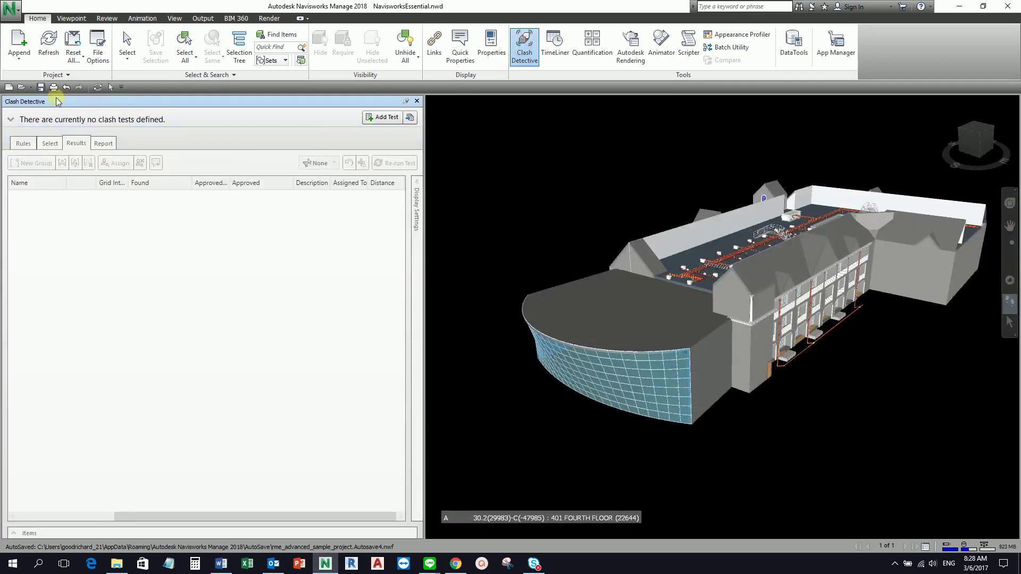
Dock the Clash Detective panel on the left side of the 3D view
click(202, 101)
drag(202, 100, 510, 305)
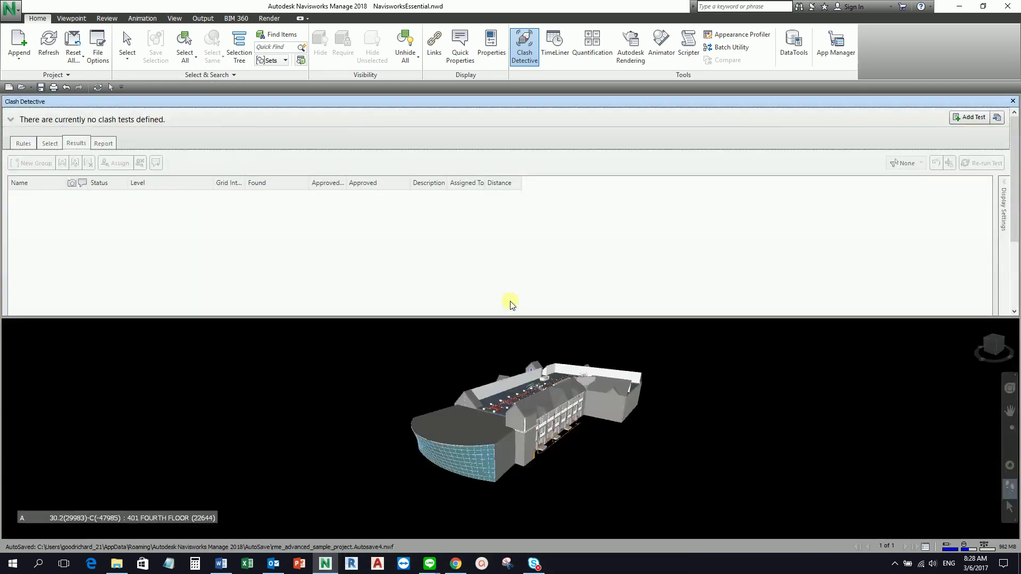
drag(516, 104, 527, 317)
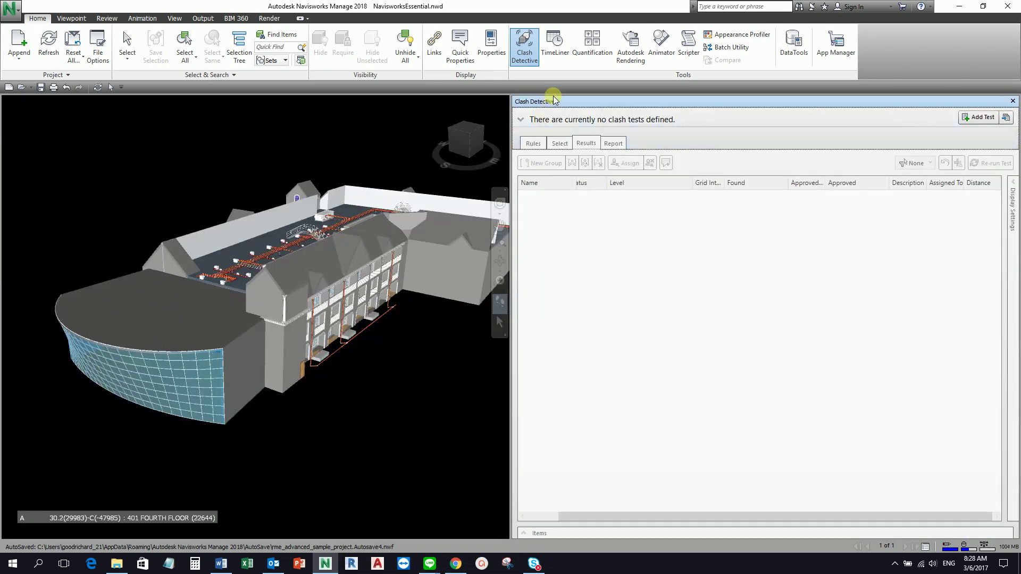
drag(555, 99, 493, 318)
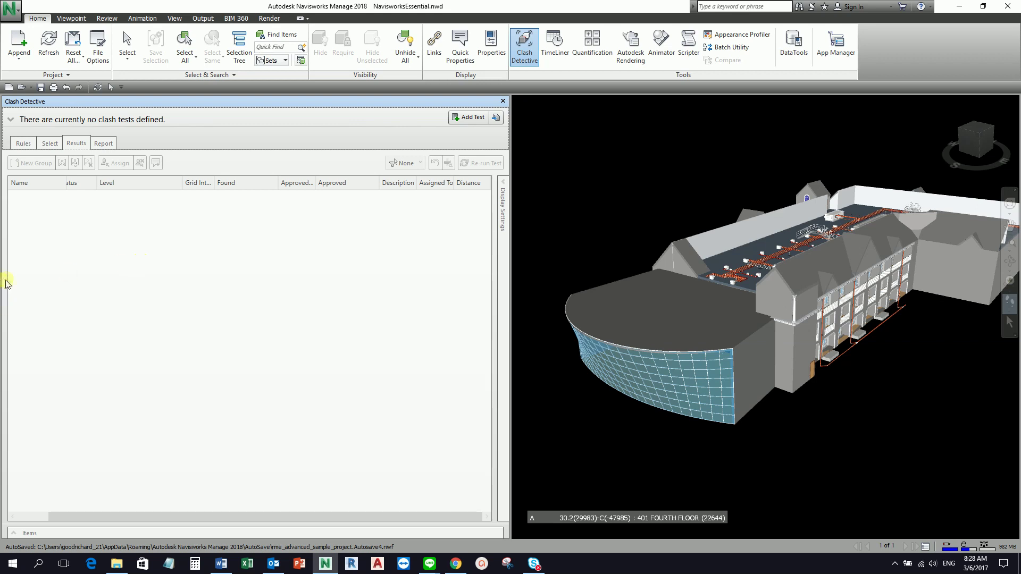
Expand the clash test list and add a new test, Test 1
click(11, 120)
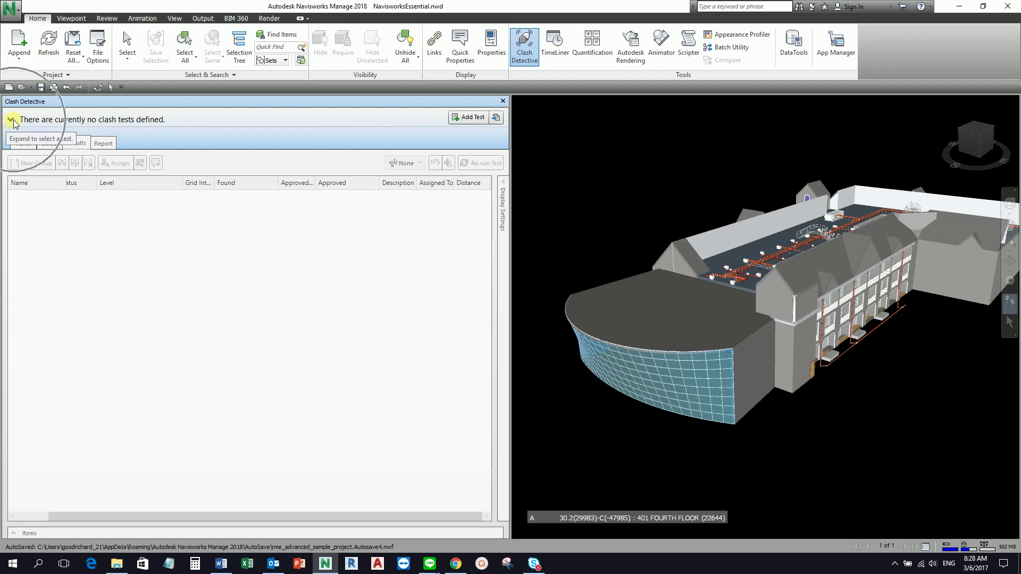
click(12, 120)
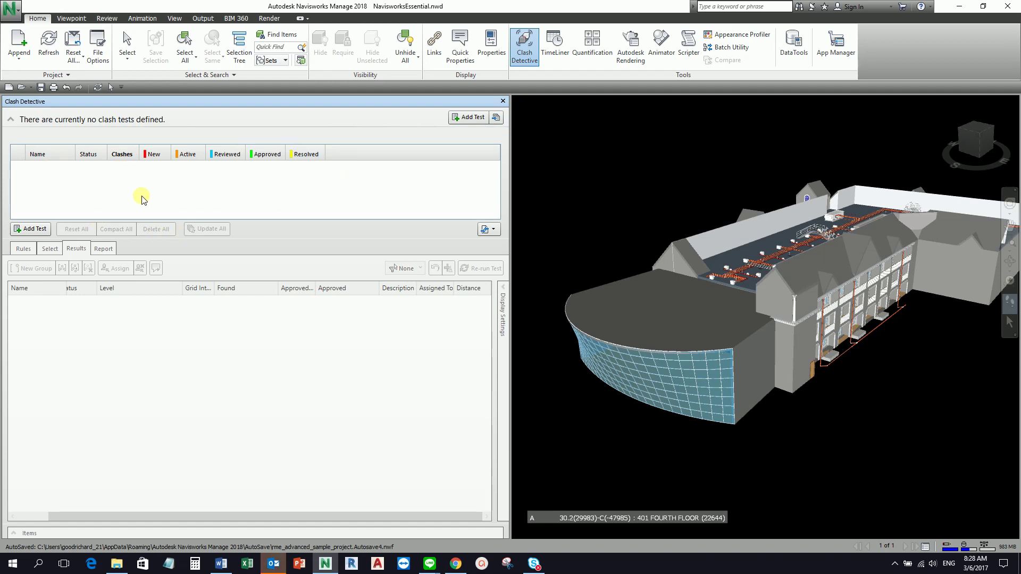
click(32, 230)
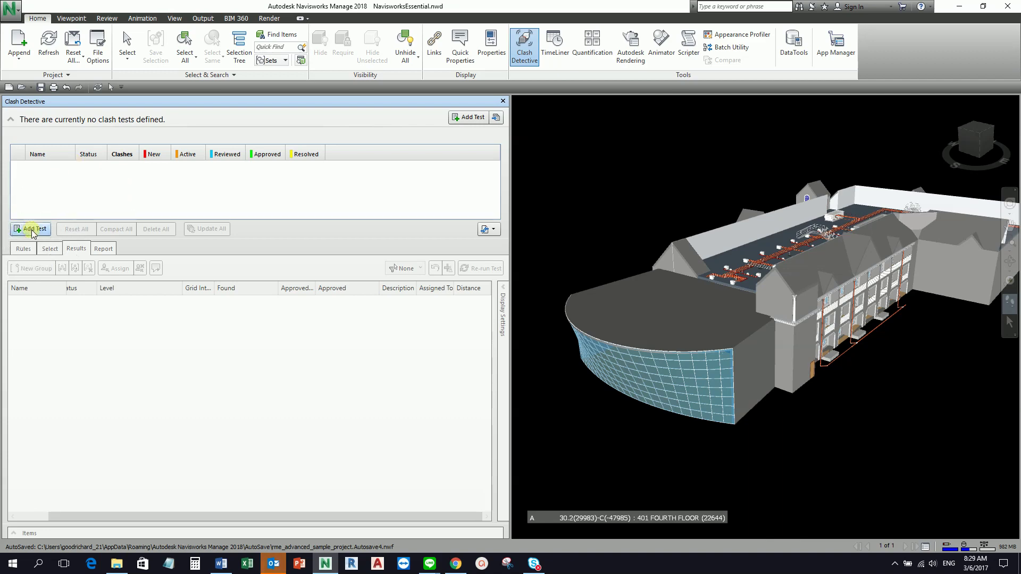
click(33, 232)
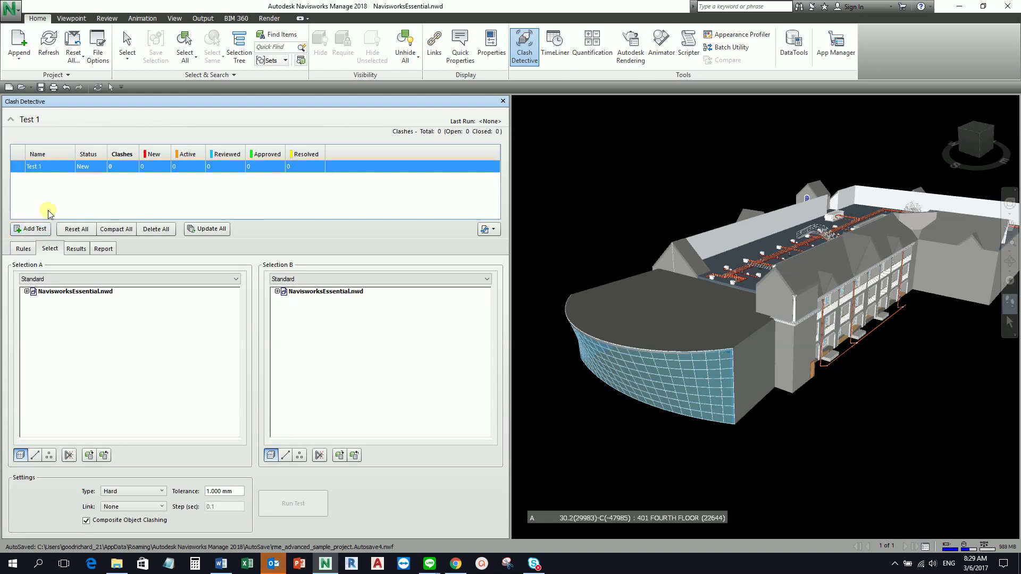
Rename Test 1 to 'DUCTS vs PIPES' and select it
click(51, 170)
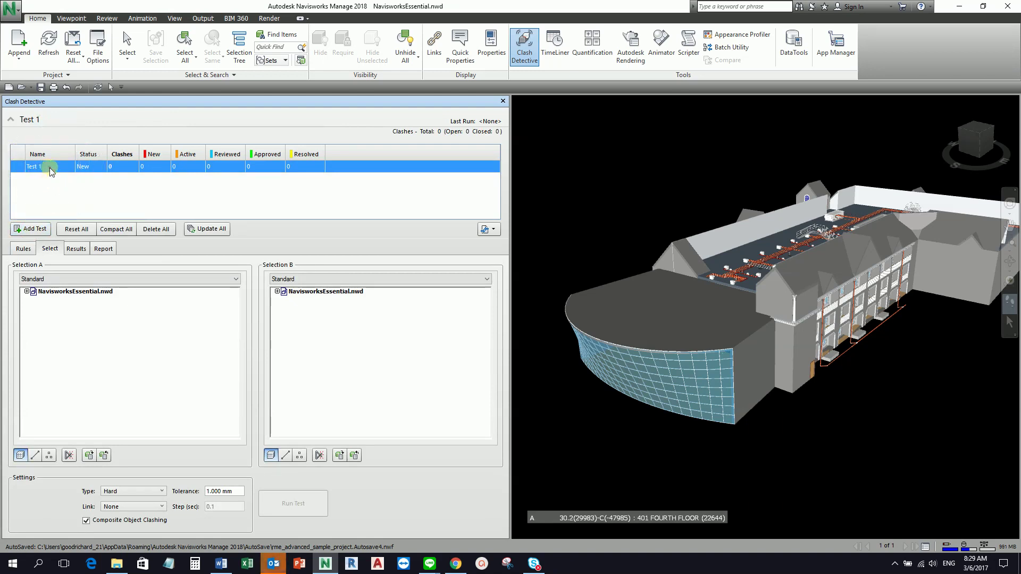
click(56, 169)
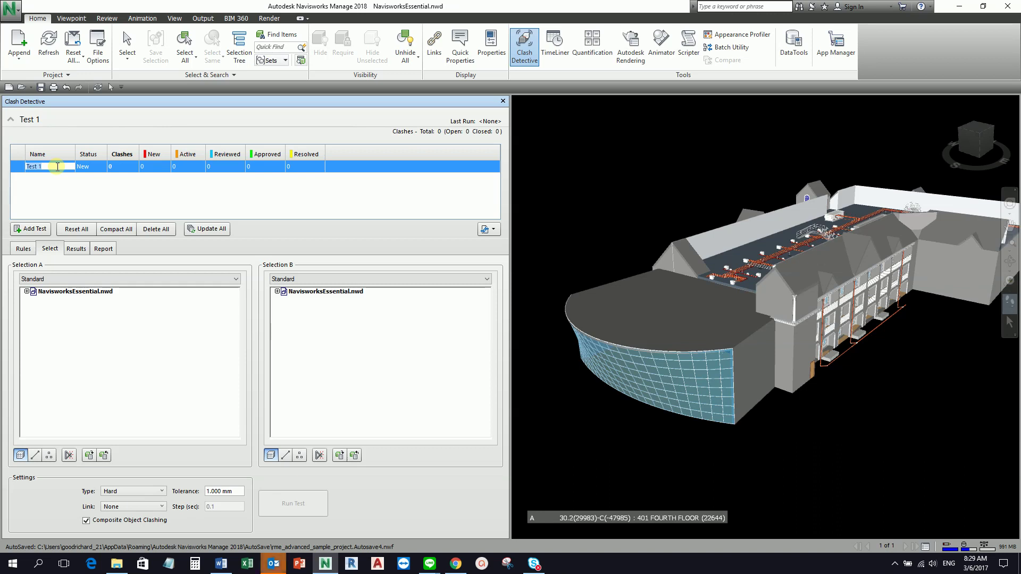
text(DUCT)
text(vs)
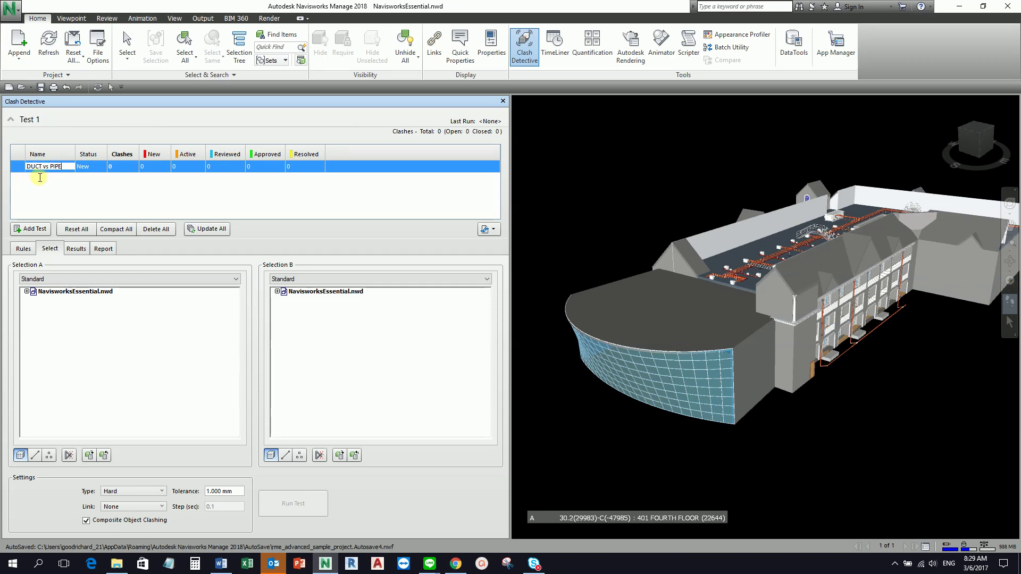
text(S)
click(45, 167)
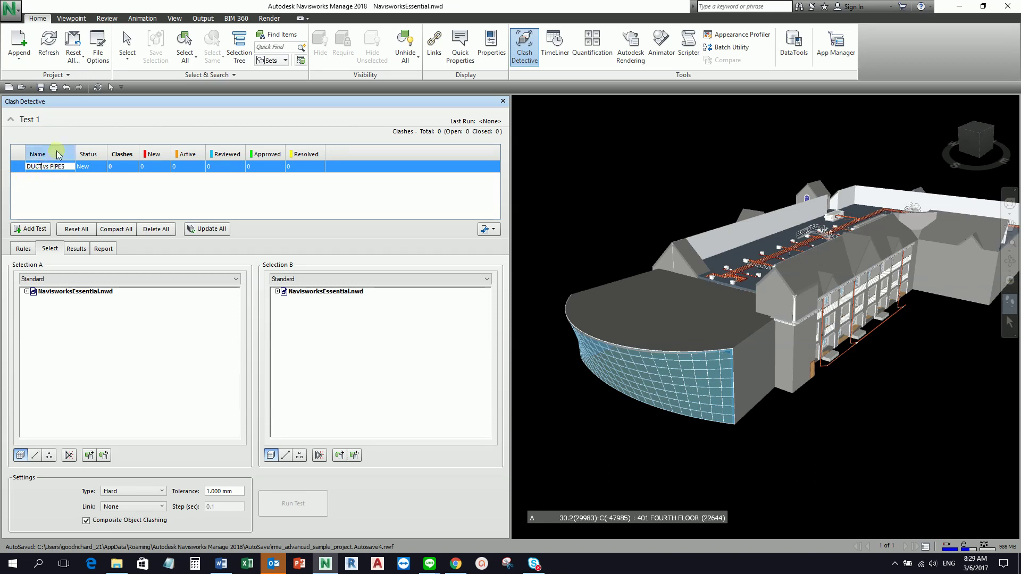
text(S)
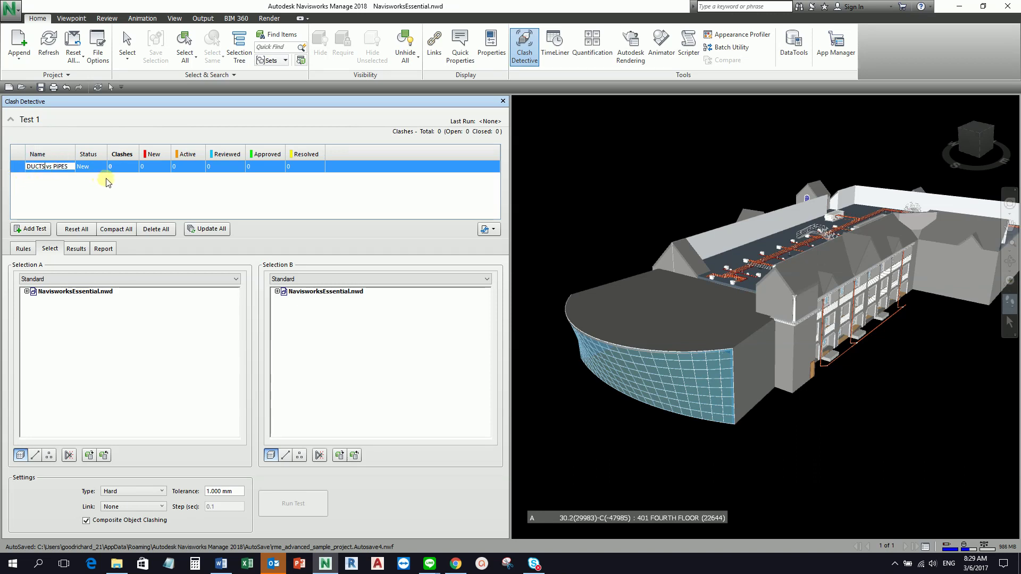
key(Return)
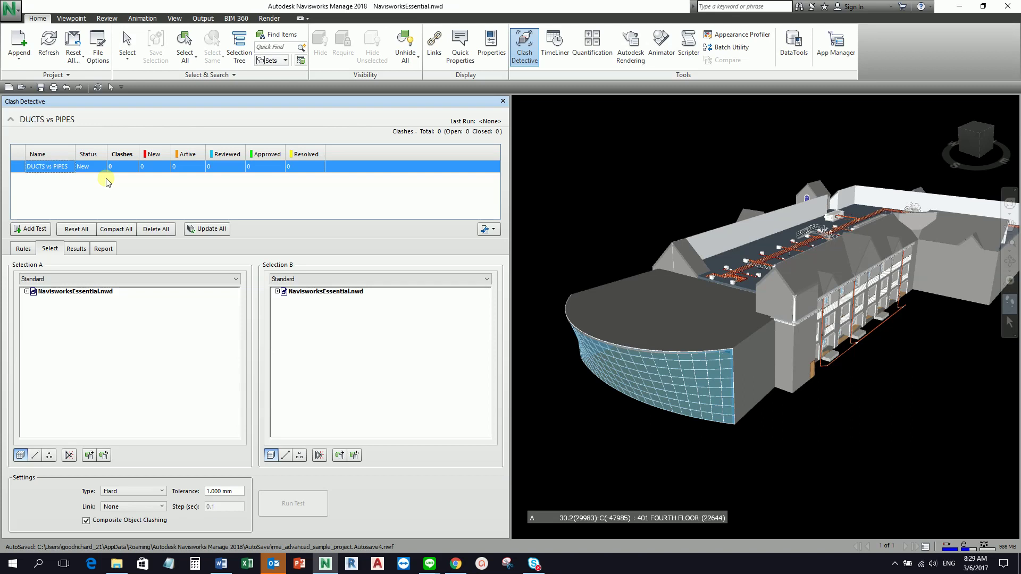
click(50, 168)
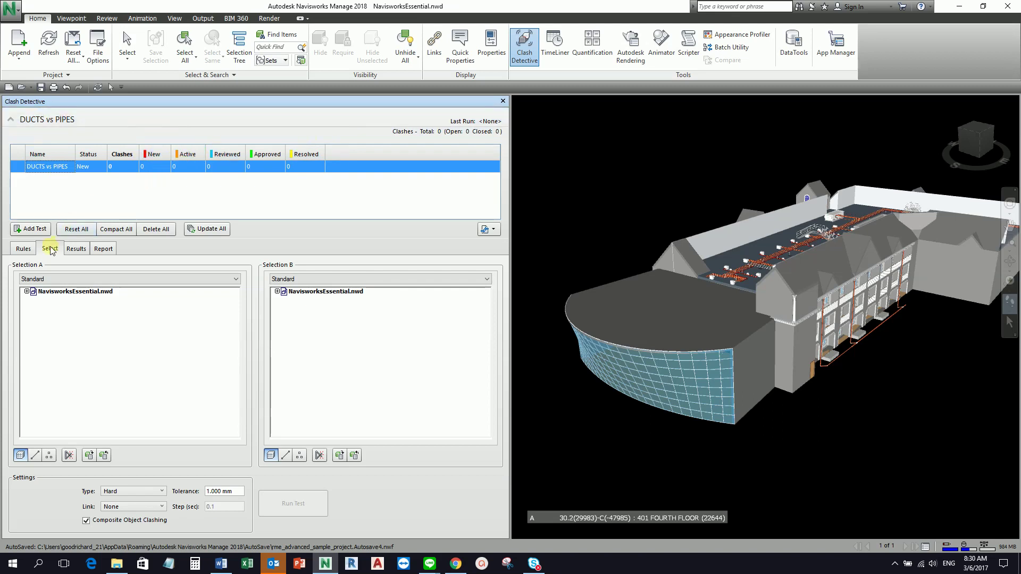
click(24, 250)
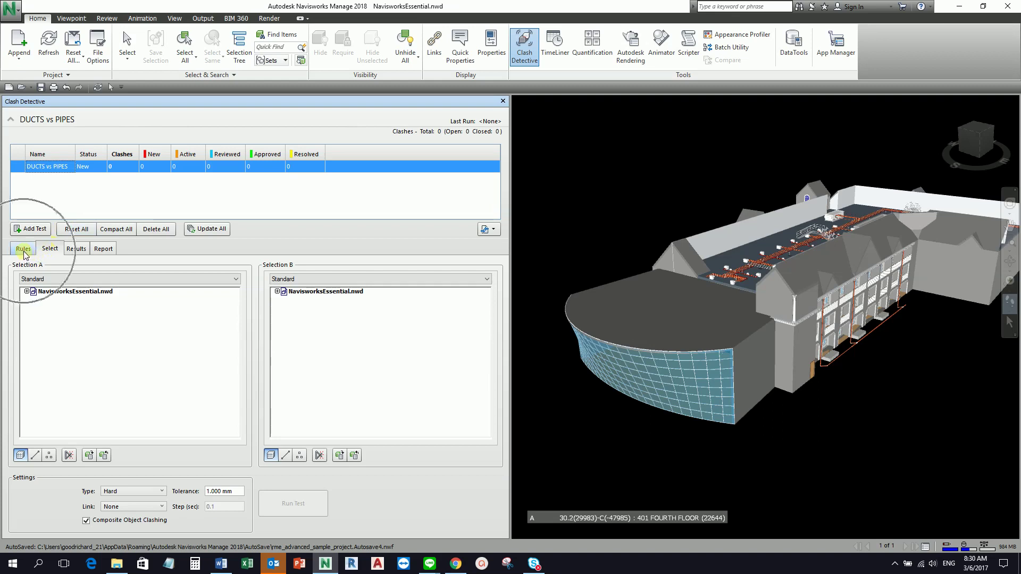
click(78, 250)
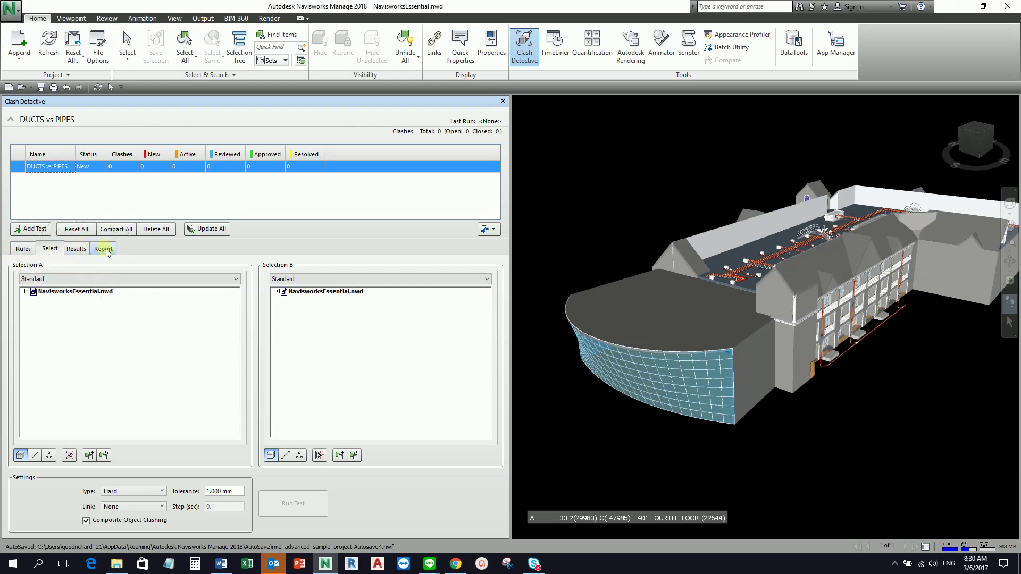
click(105, 250)
click(24, 252)
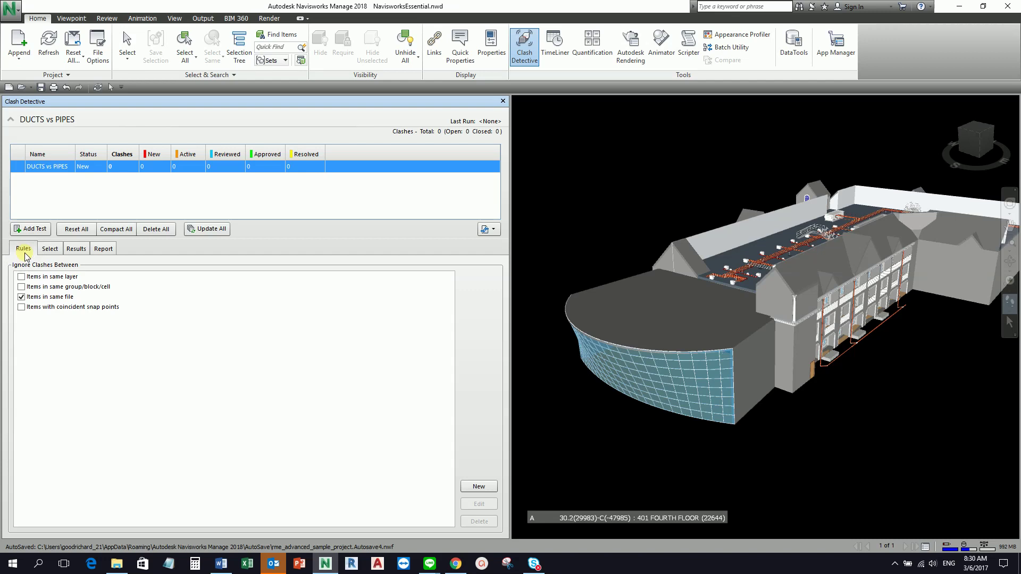
click(25, 256)
click(482, 488)
click(37, 280)
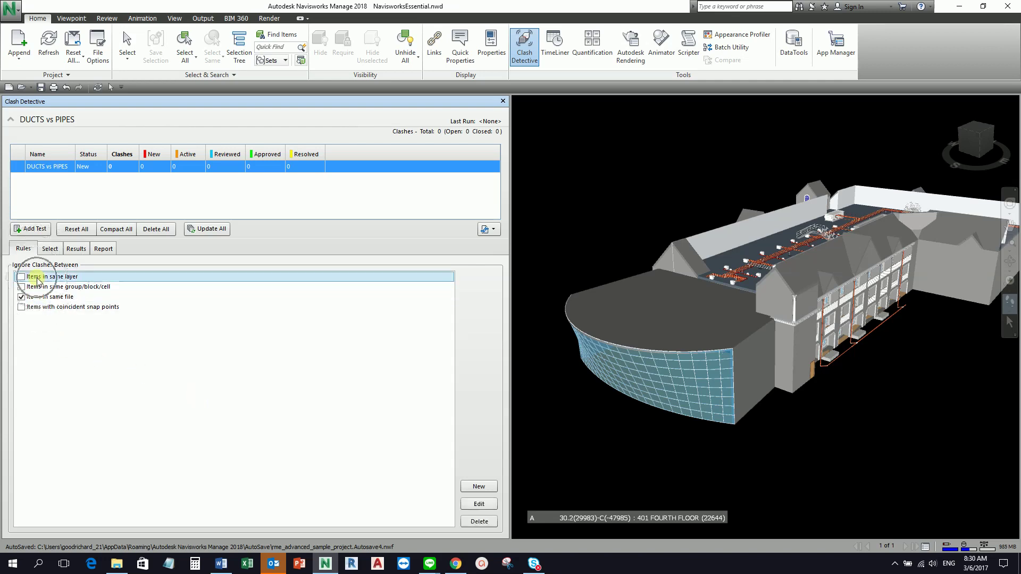
click(43, 290)
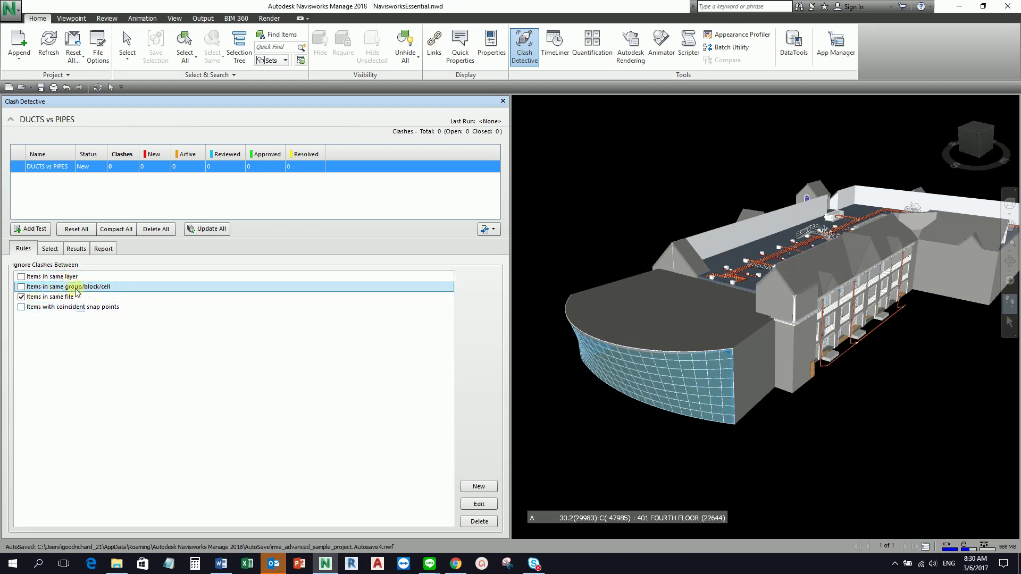
click(67, 298)
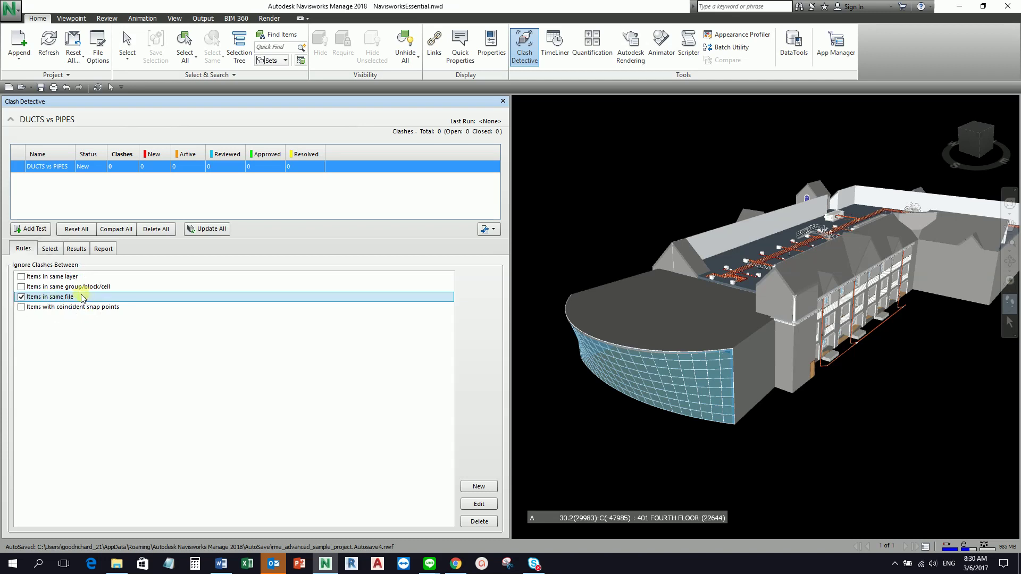
click(50, 249)
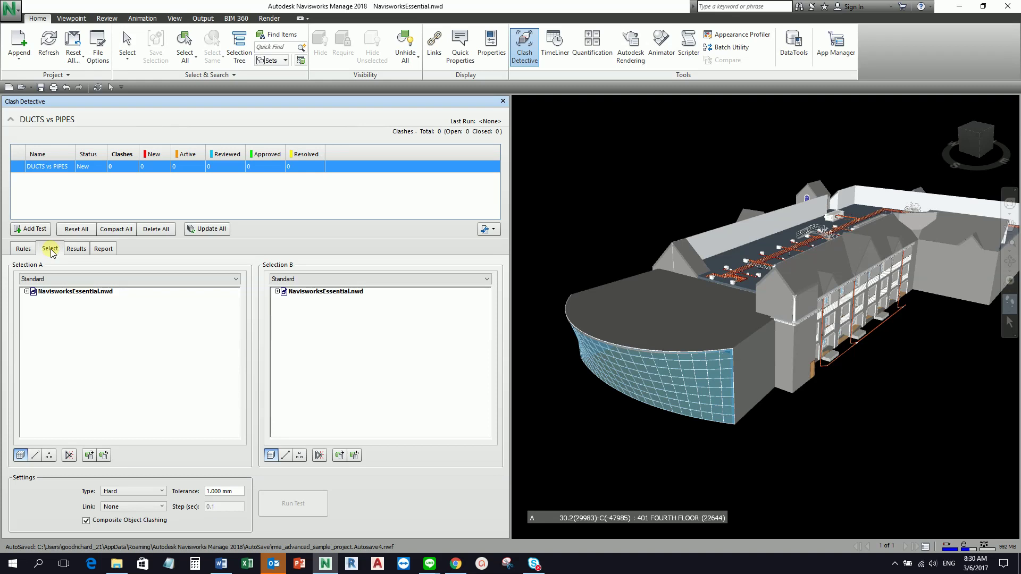
Set NavisworksEssential.nwd as both Selection A and Selection B, then clear Selection A
click(50, 249)
click(73, 346)
click(346, 342)
click(55, 294)
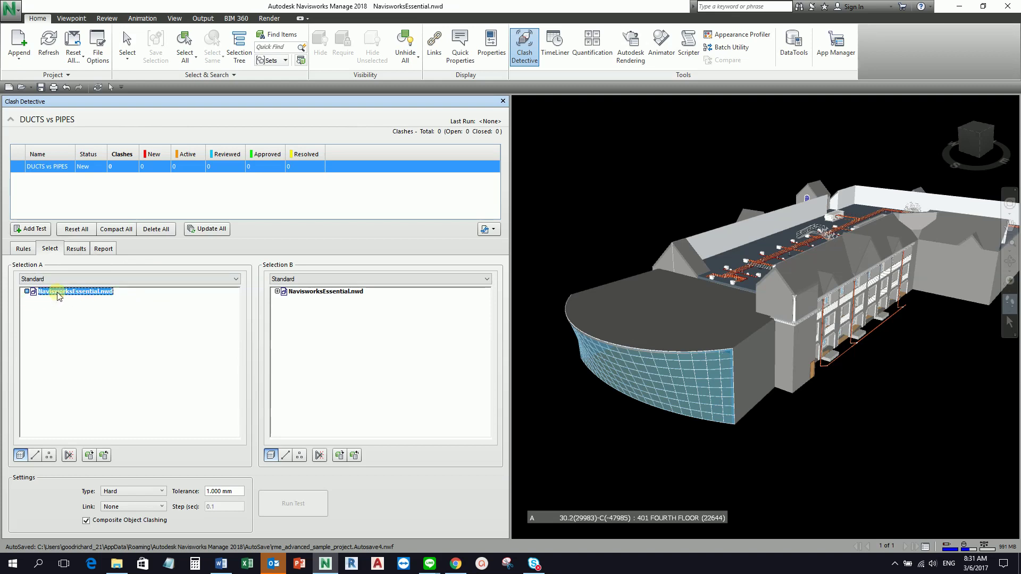
click(314, 293)
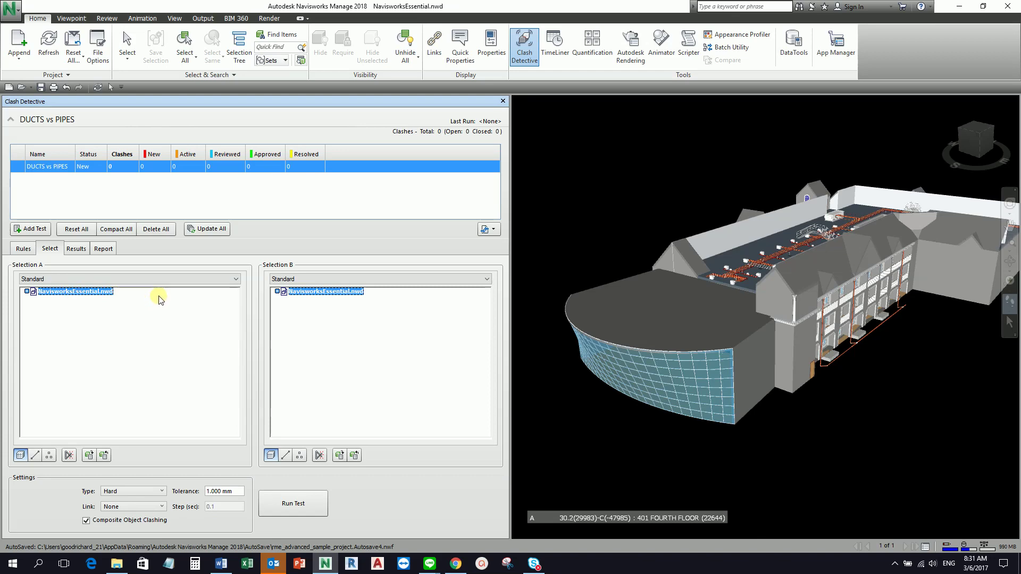
click(85, 320)
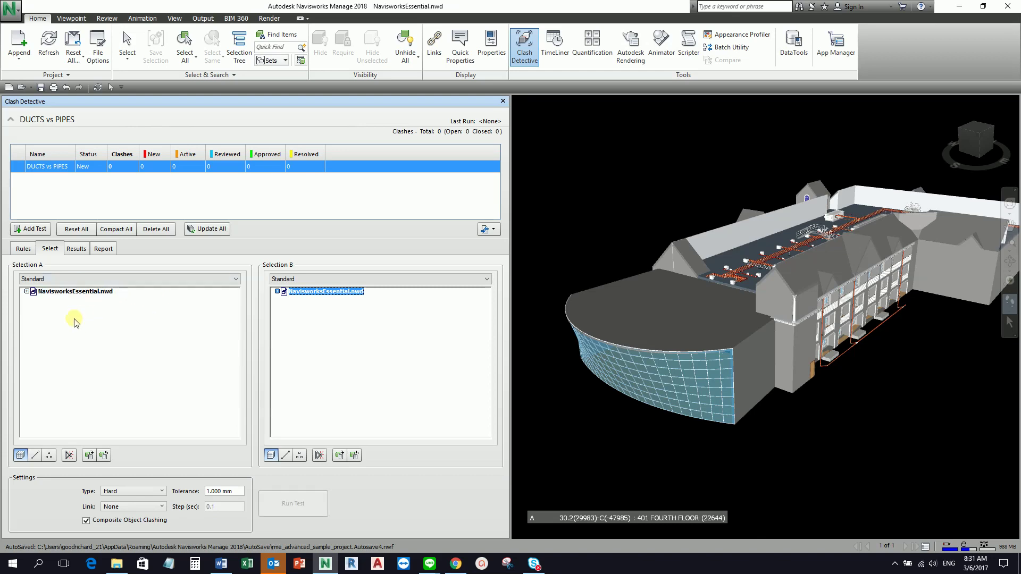
Set Selection A to Floors under ARCHITECTURAL.nwc > 201 SECOND FLOOR
click(27, 291)
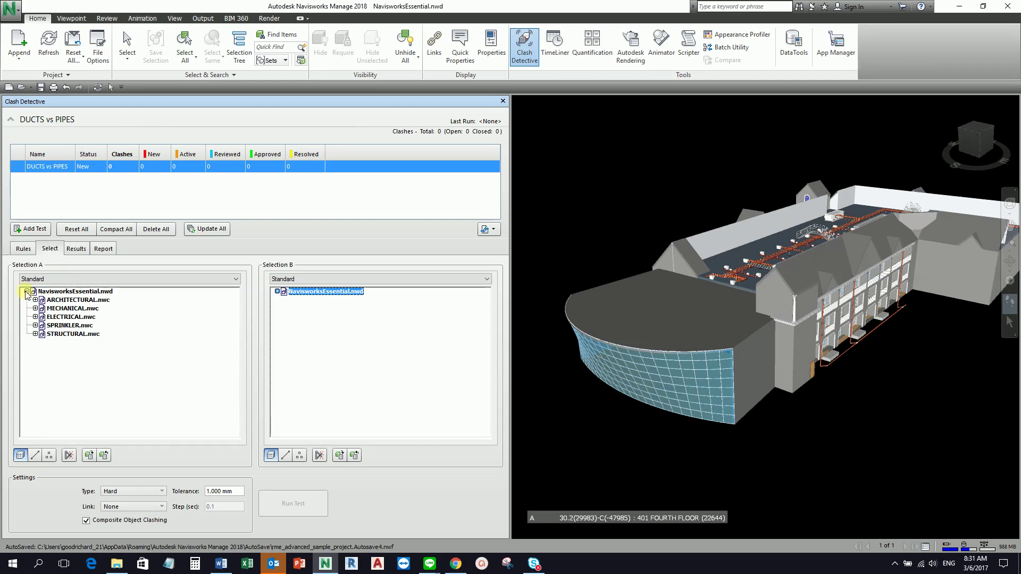
click(36, 300)
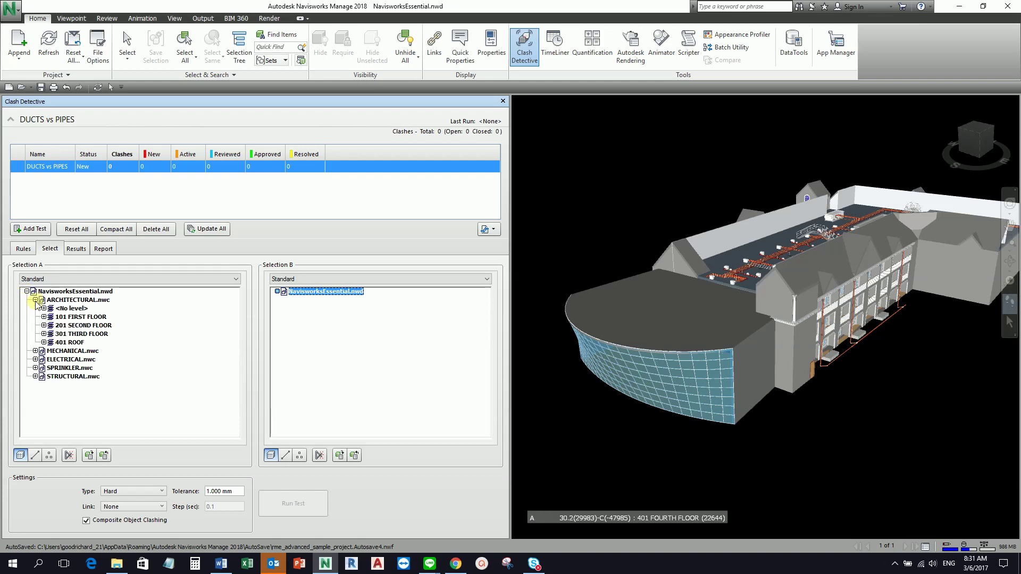
click(75, 326)
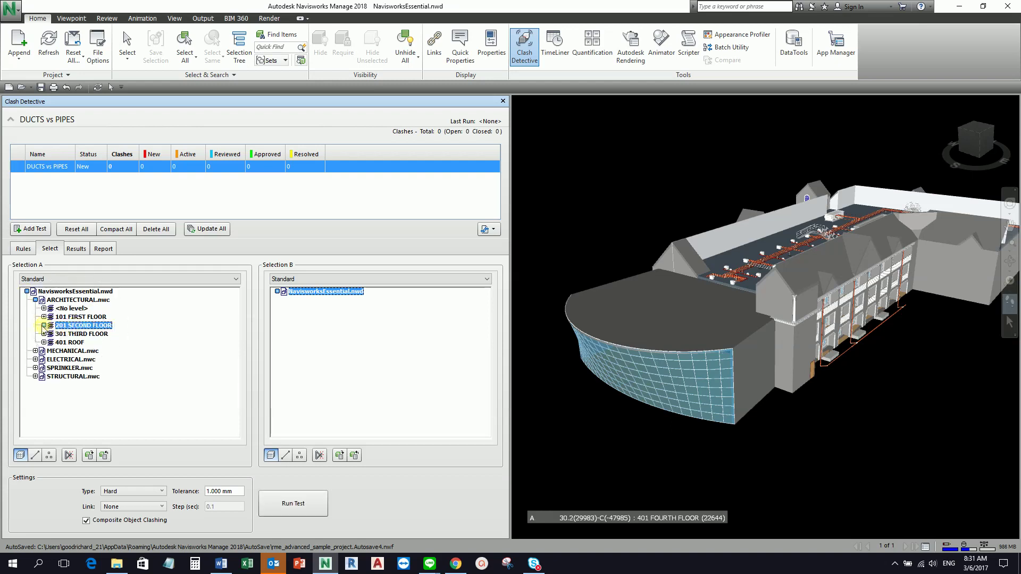
click(44, 325)
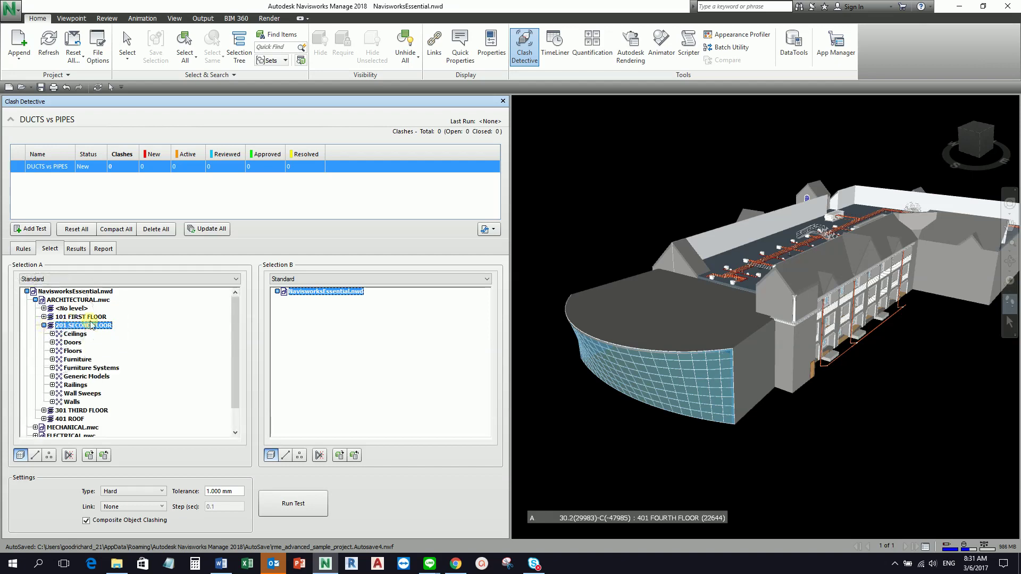
click(75, 351)
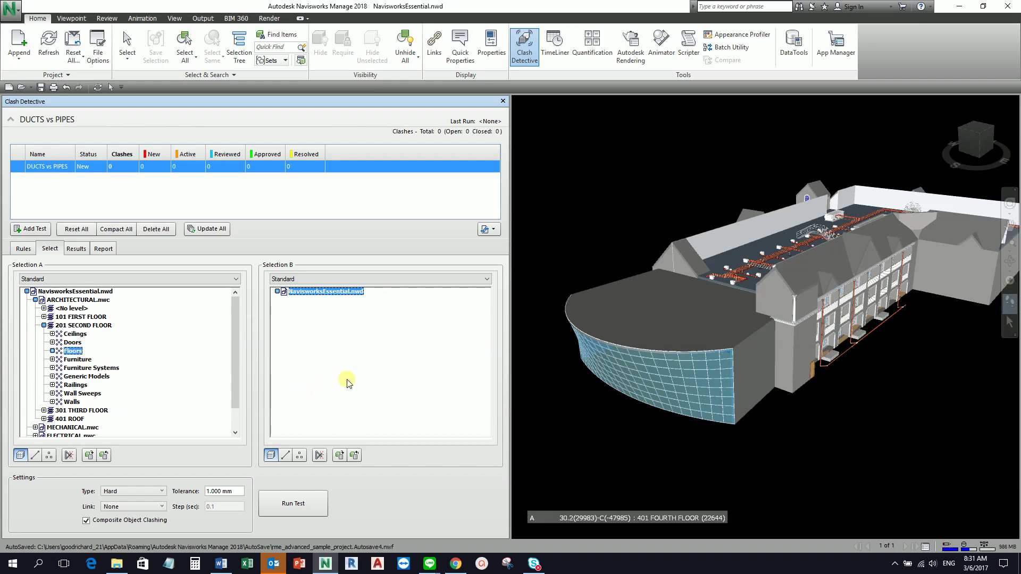
Select first-floor Pipe Fittings and Pipes in MECHANICAL.nwc as Selection B
click(277, 291)
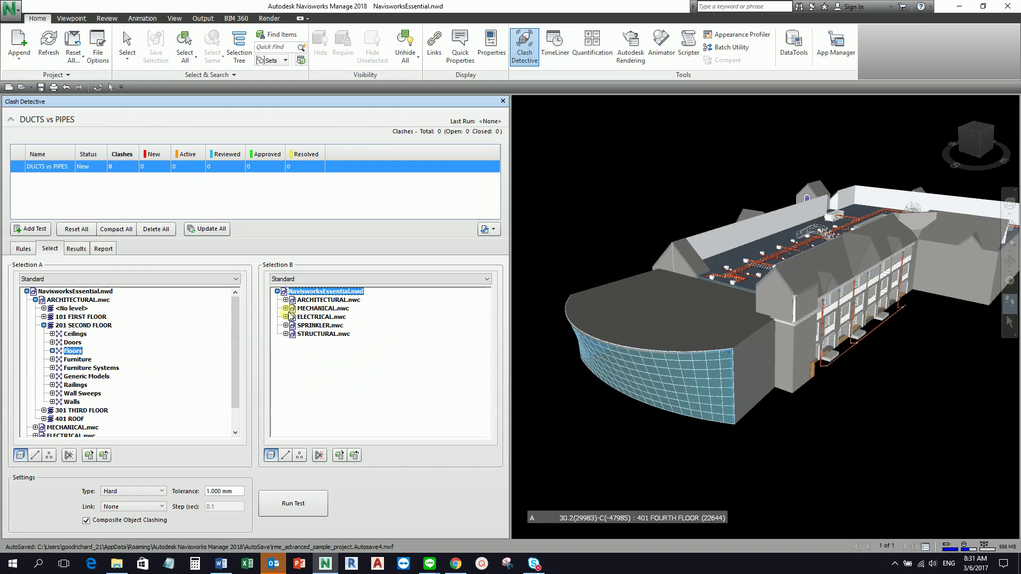
click(286, 308)
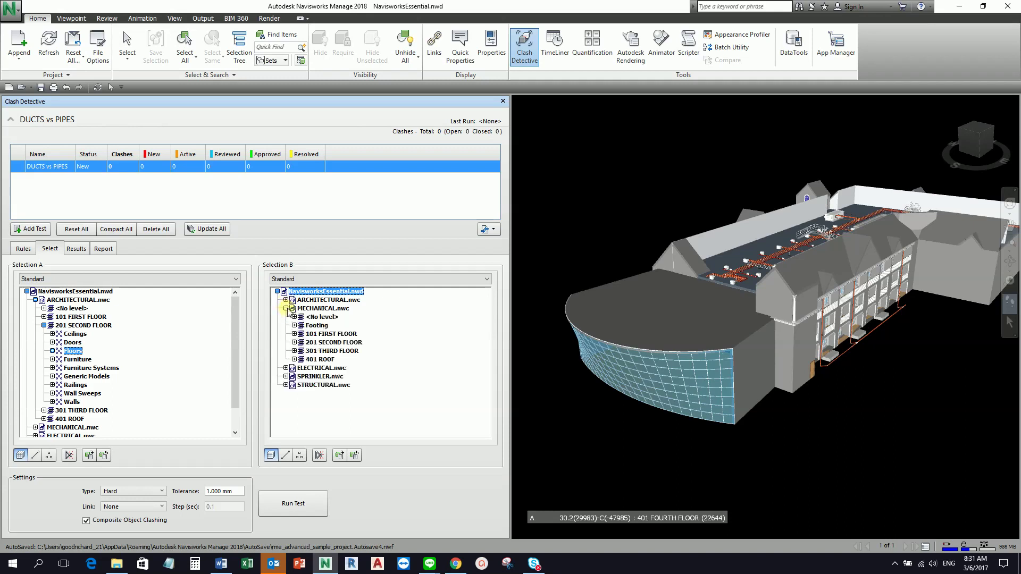
click(294, 334)
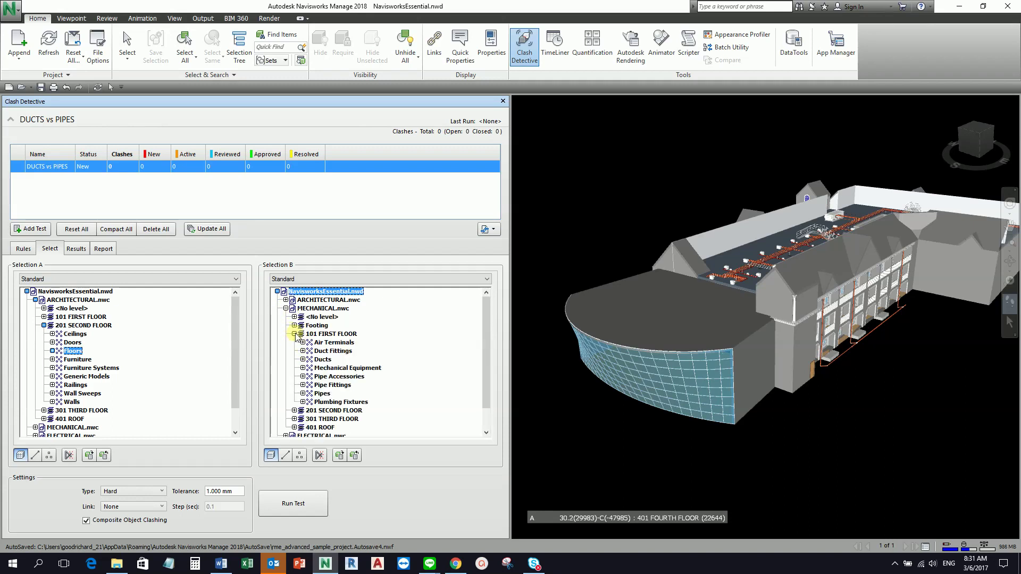
click(322, 386)
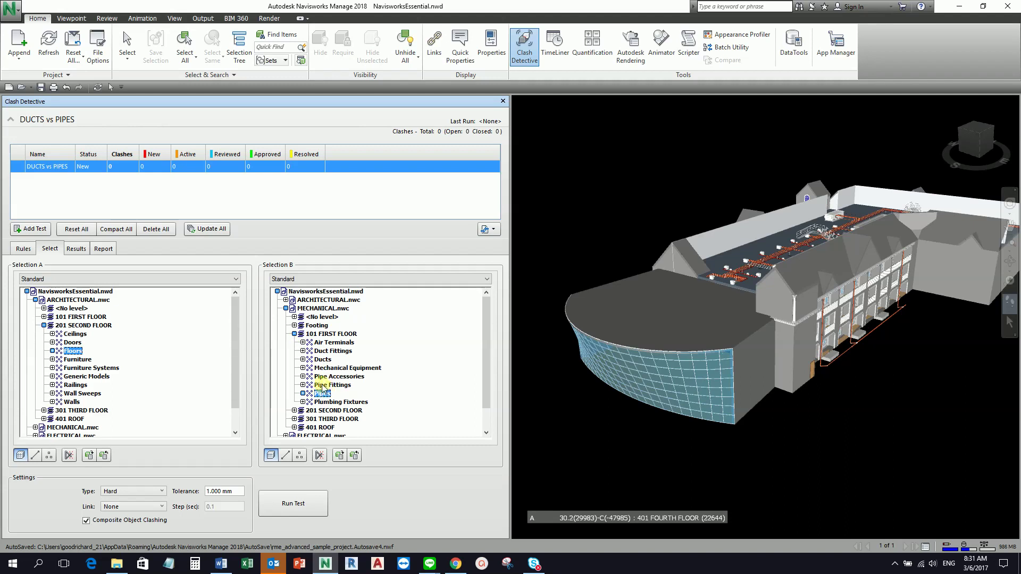
ctrl+click(322, 393)
scroll(372, 357, down, 1)
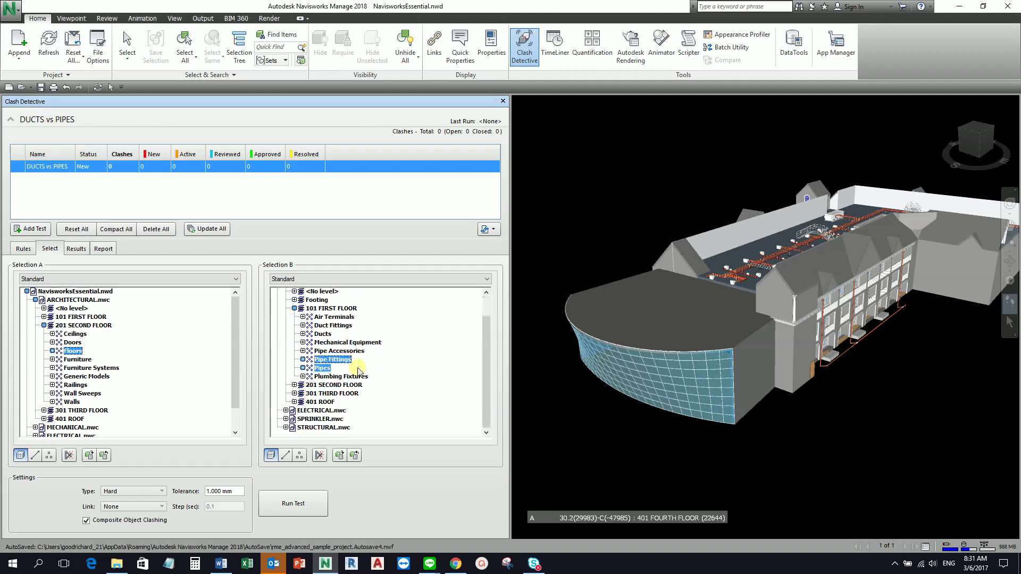
Add second- and third-floor Pipe Fittings and Pipes to Selection B
click(294, 385)
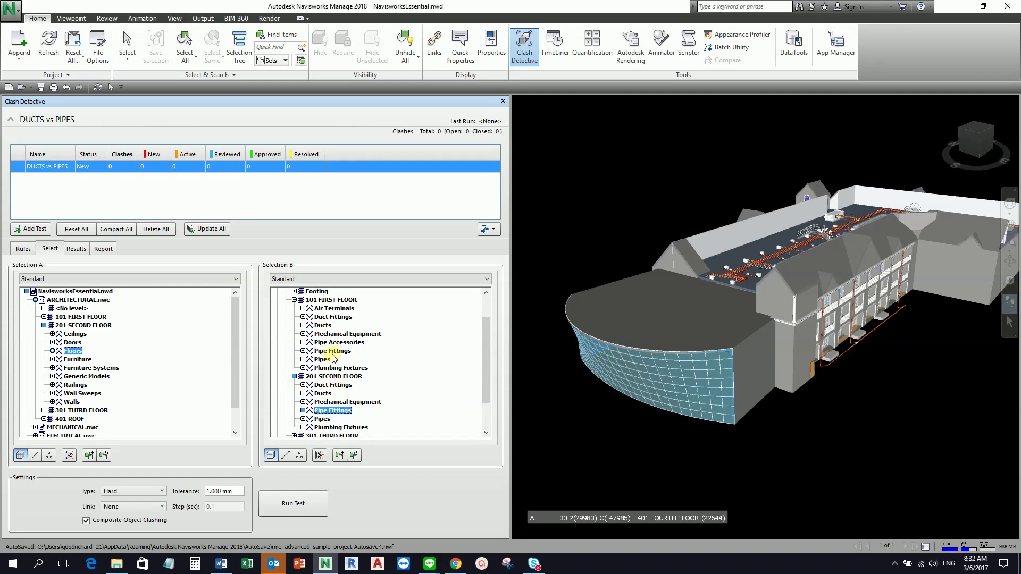
ctrl+click(328, 410)
ctrl+click(322, 420)
scroll(375, 398, down, 2)
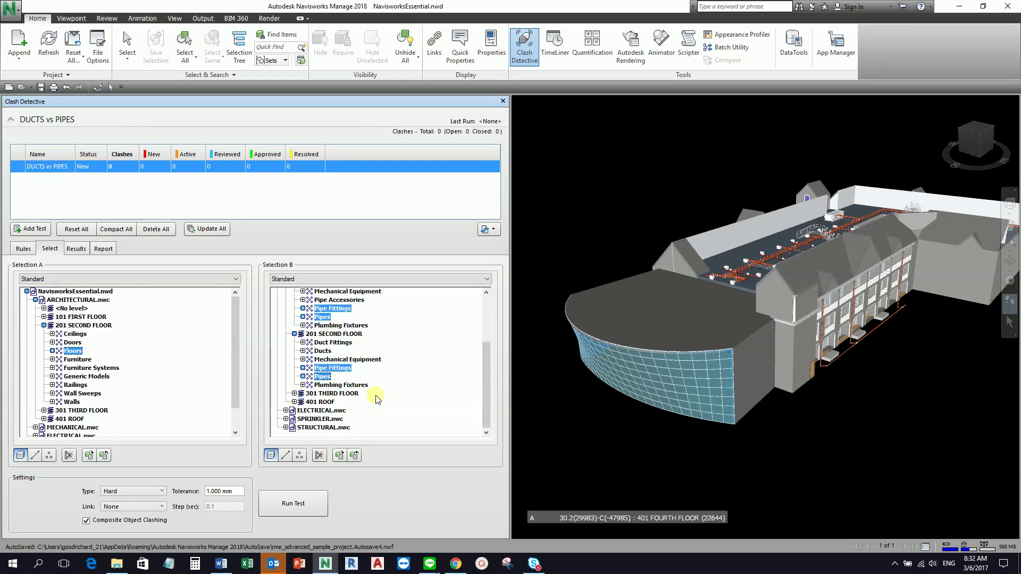
click(294, 393)
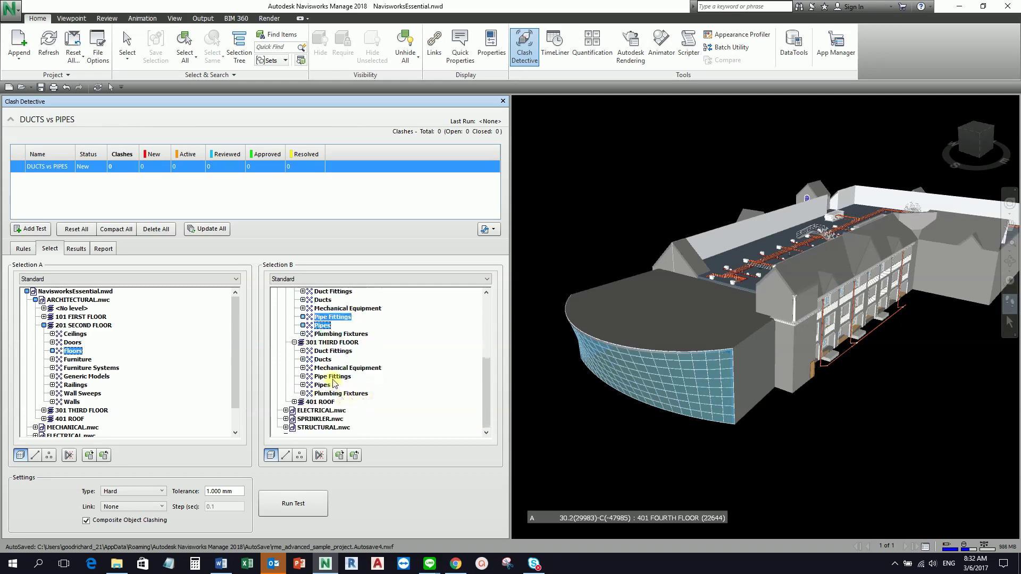
ctrl+click(332, 376)
ctrl+click(324, 385)
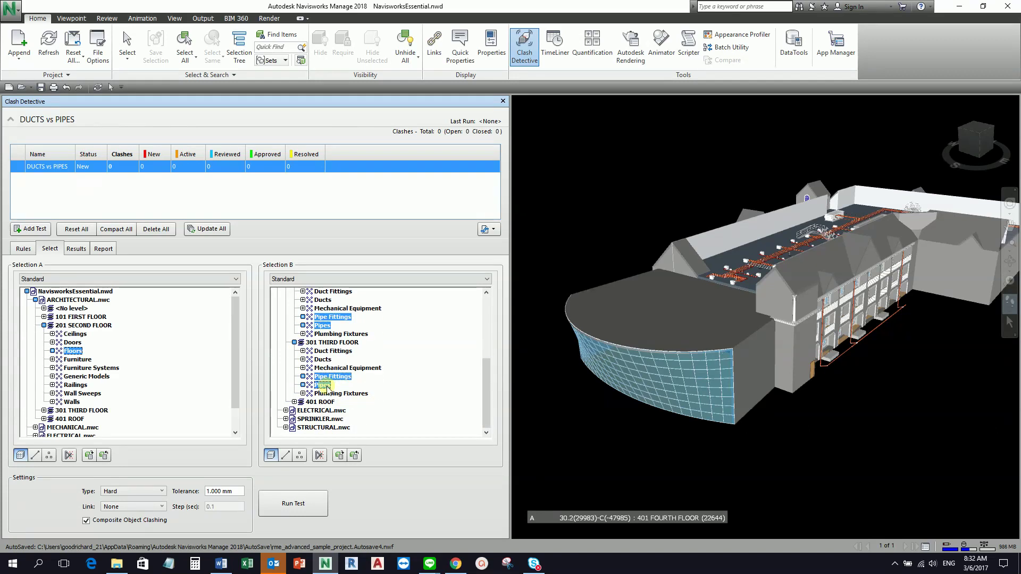
Add roof-level Pipes and Pipe Fittings to Selection B, then check the Results list
click(297, 402)
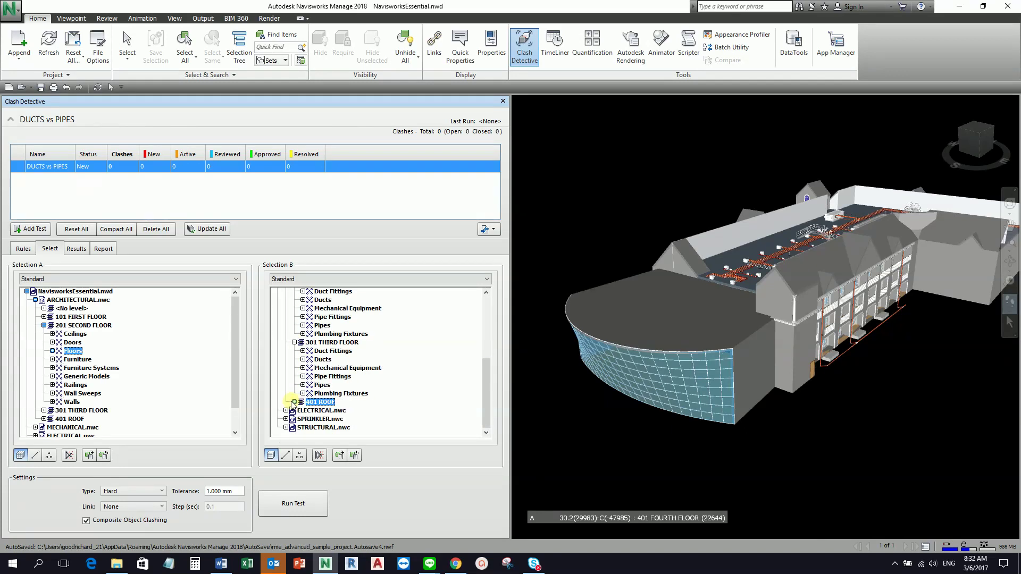
click(294, 402)
ctrl+click(323, 427)
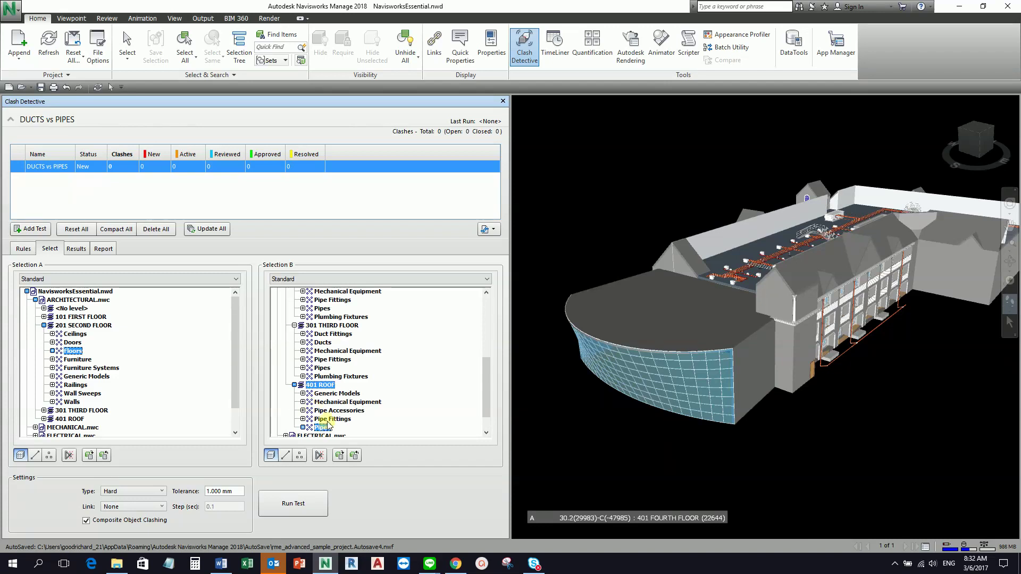
ctrl+click(332, 418)
ctrl+click(323, 368)
ctrl+click(333, 359)
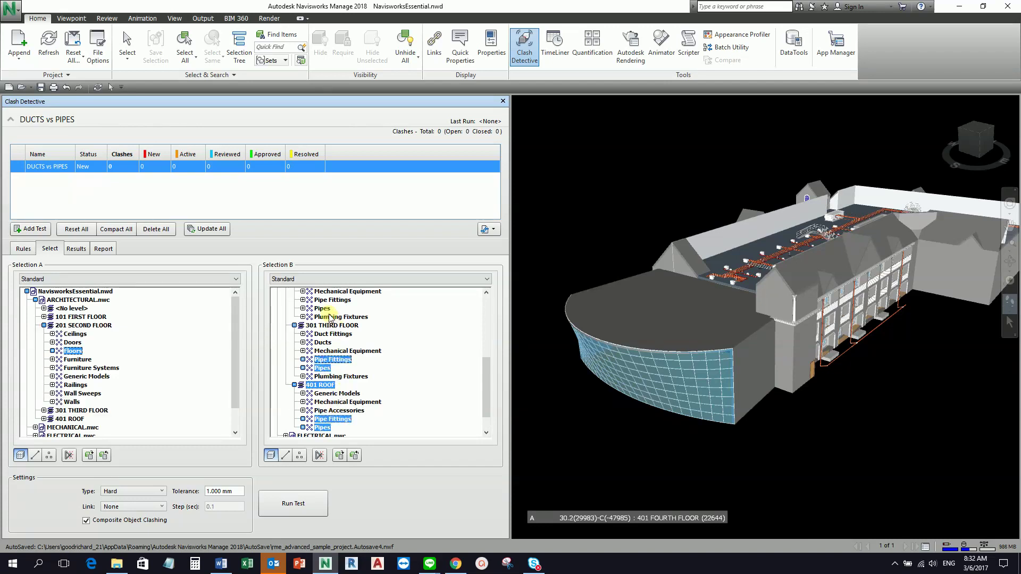
ctrl+click(322, 308)
ctrl+click(332, 299)
scroll(370, 361, up, 3)
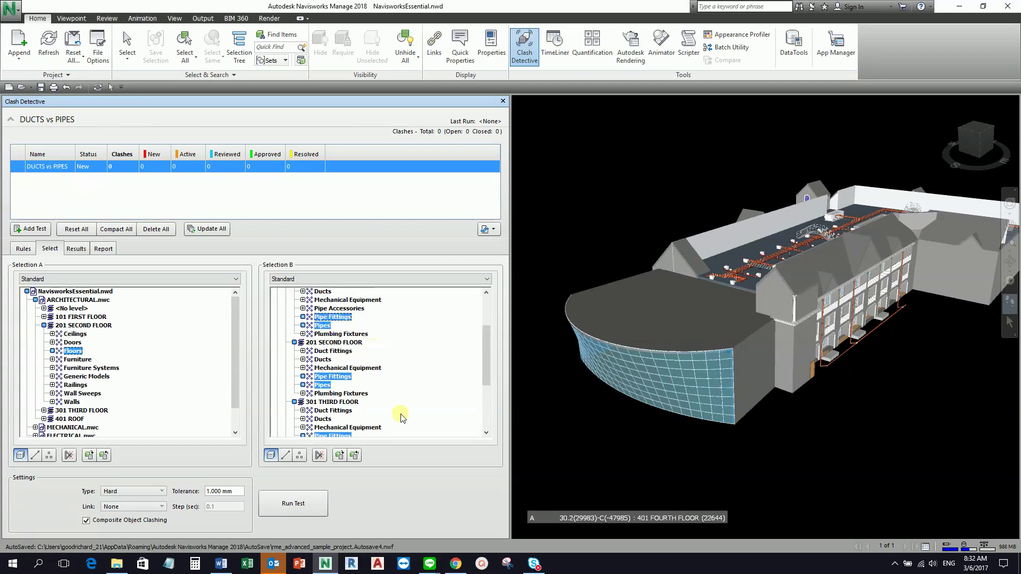
scroll(399, 414, down, 3)
scroll(355, 358, down, 1)
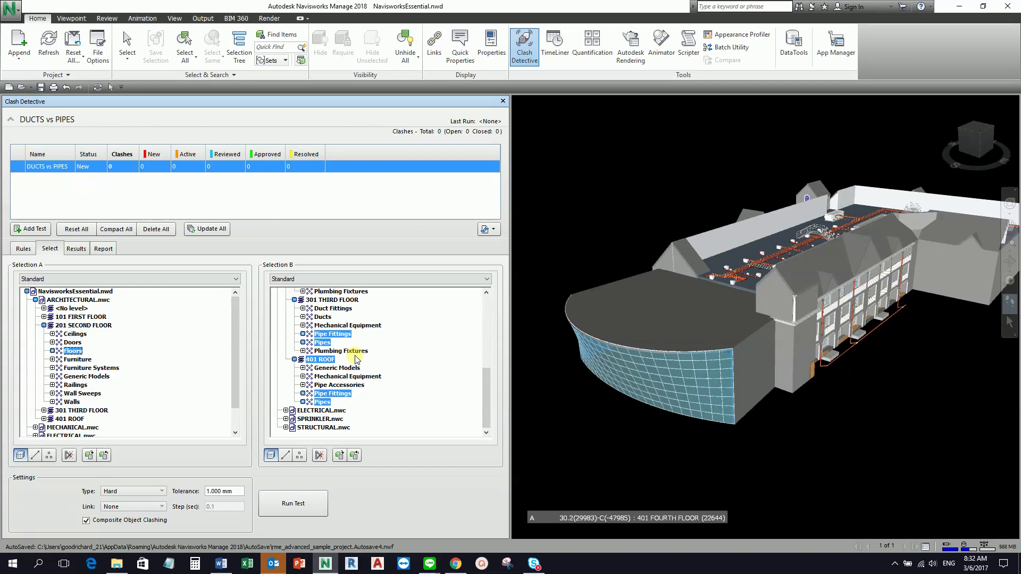
click(76, 249)
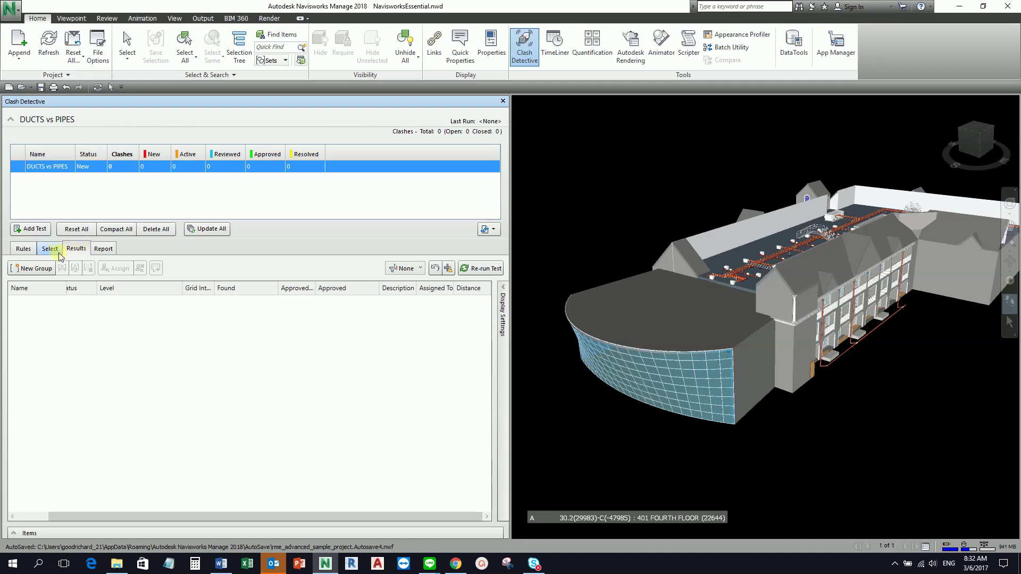
Confirm Hard as the clash type, then return to the empty Results list
click(57, 253)
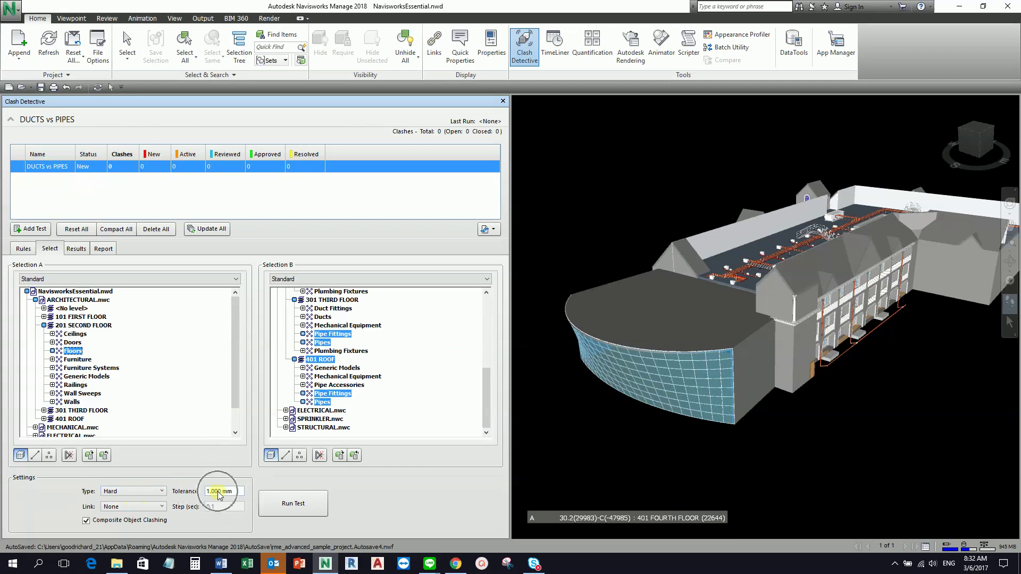
click(153, 494)
click(152, 501)
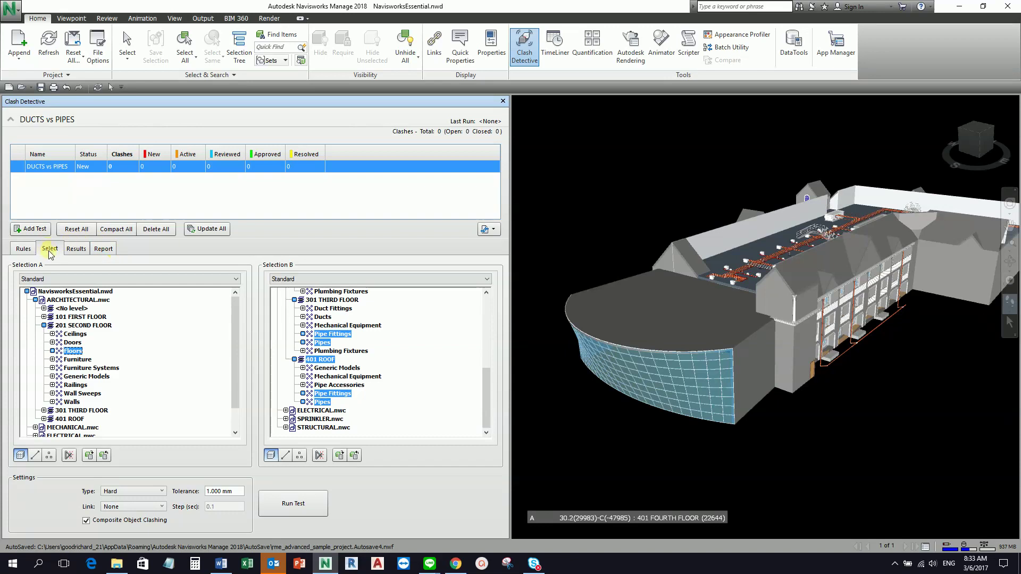
click(77, 254)
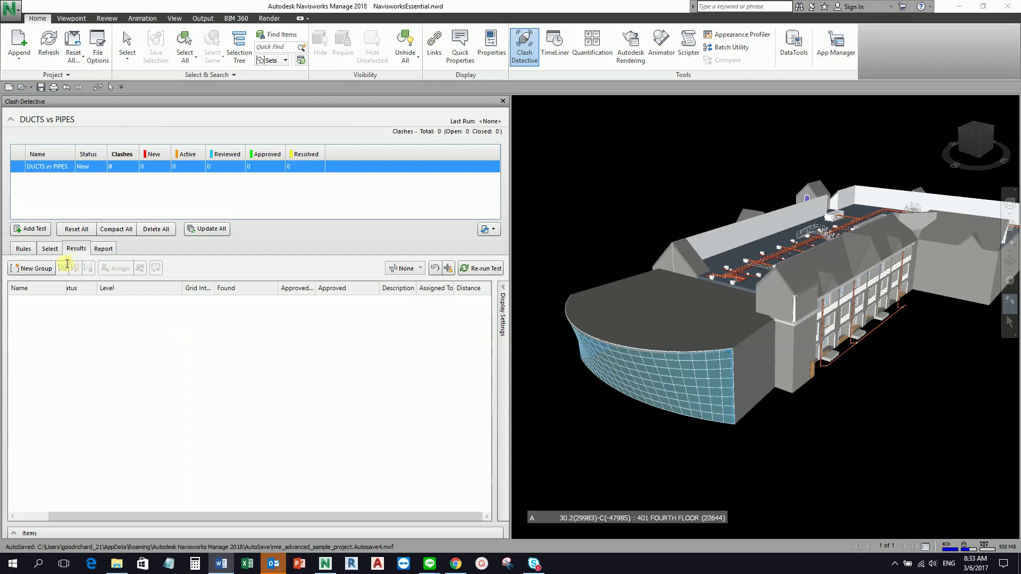
Run the DUCTS vs PIPES test from the Select page, producing 48 new clashes
click(48, 249)
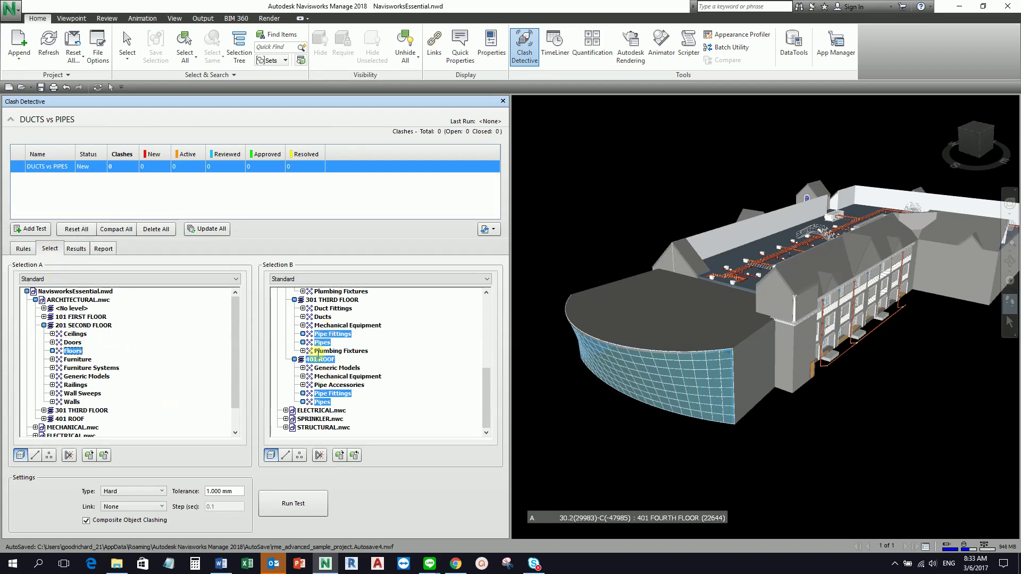
click(292, 509)
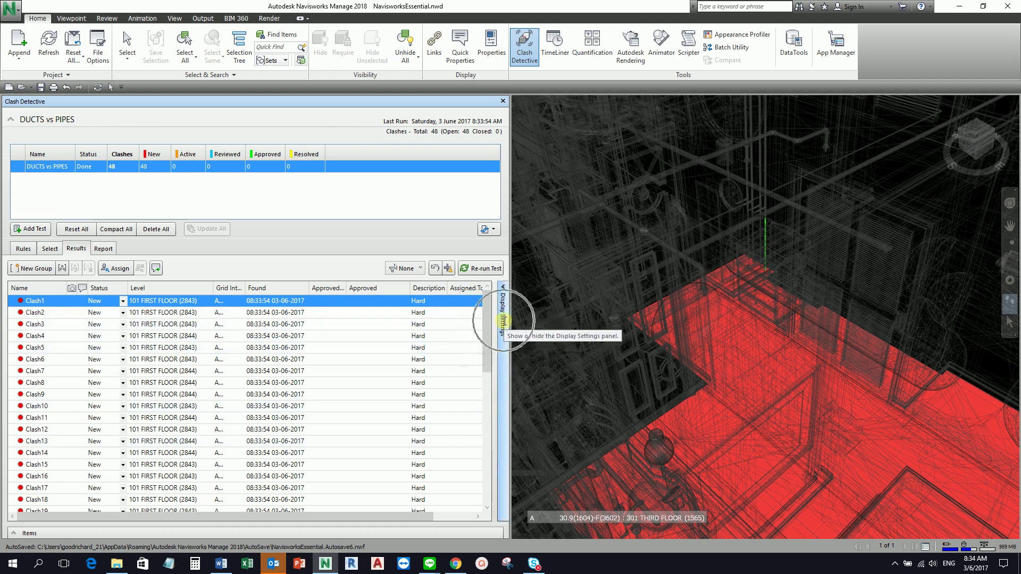
click(503, 321)
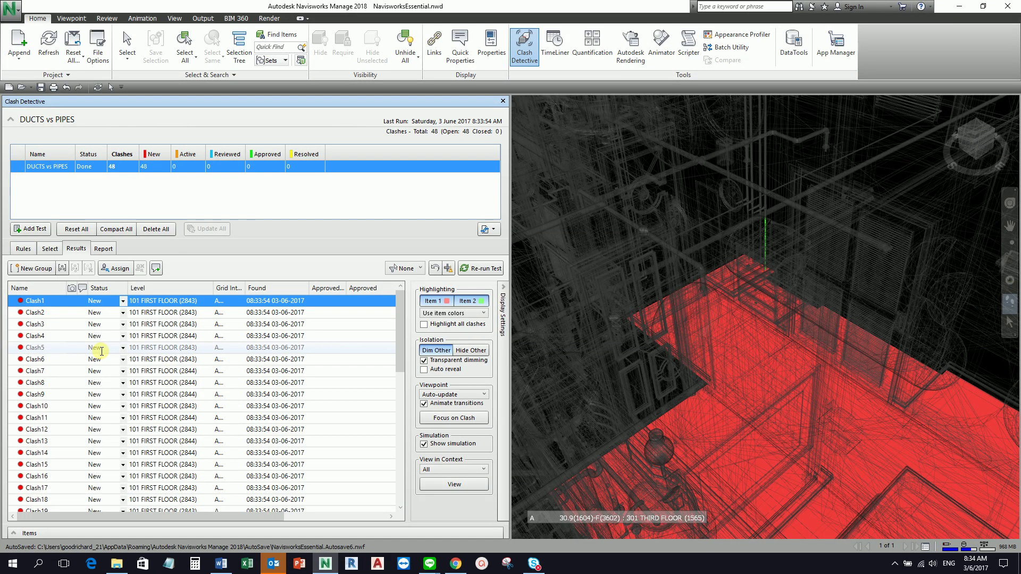
Select Clash4 in the results and collapse then reshow the Display Settings panel
click(62, 337)
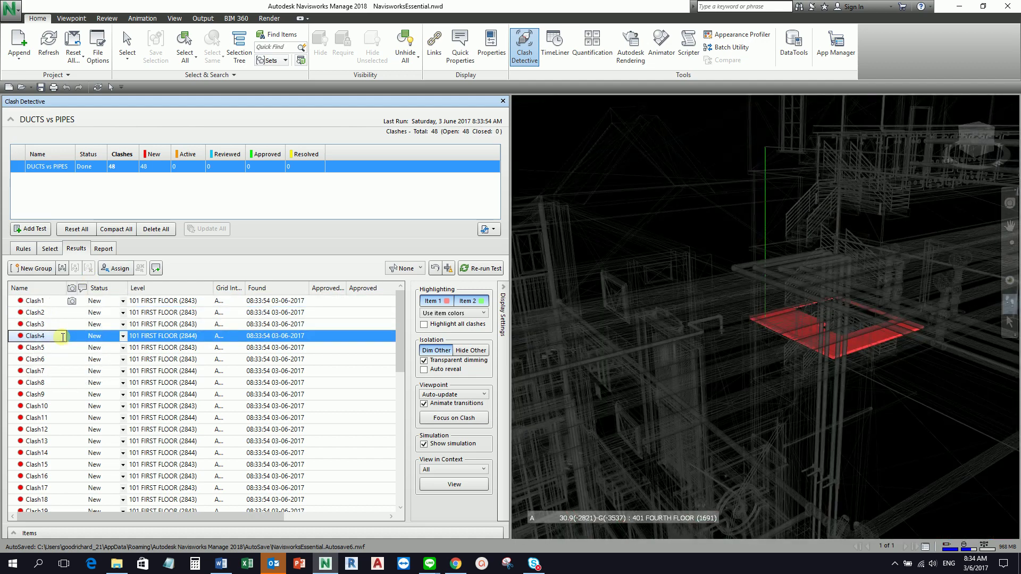
click(789, 334)
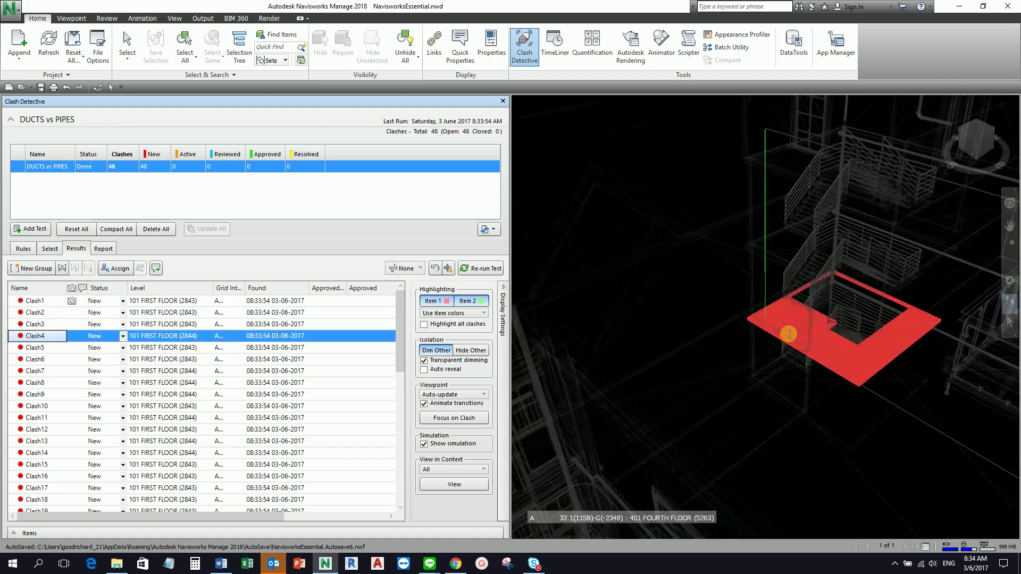
click(790, 334)
click(504, 322)
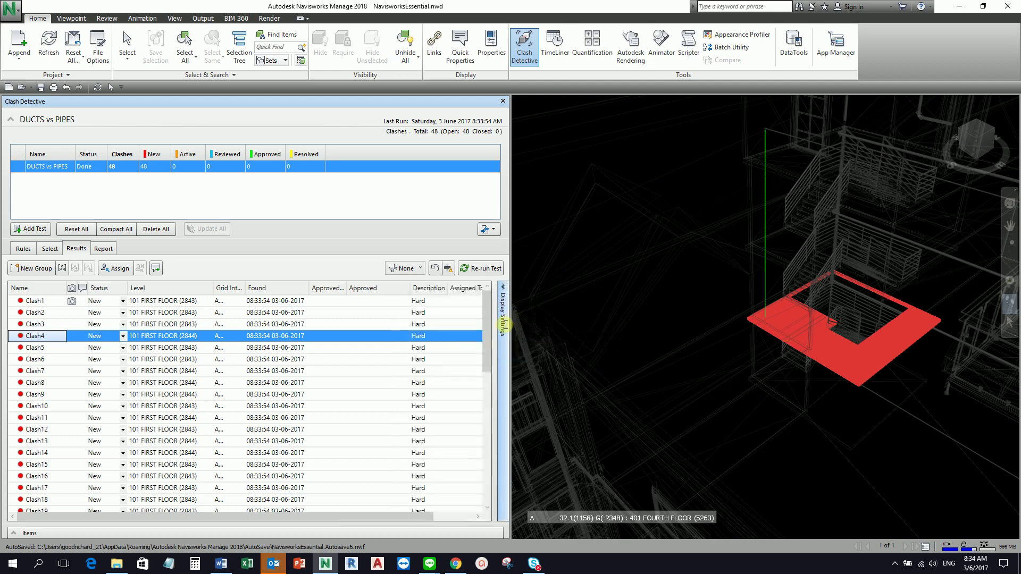
click(503, 324)
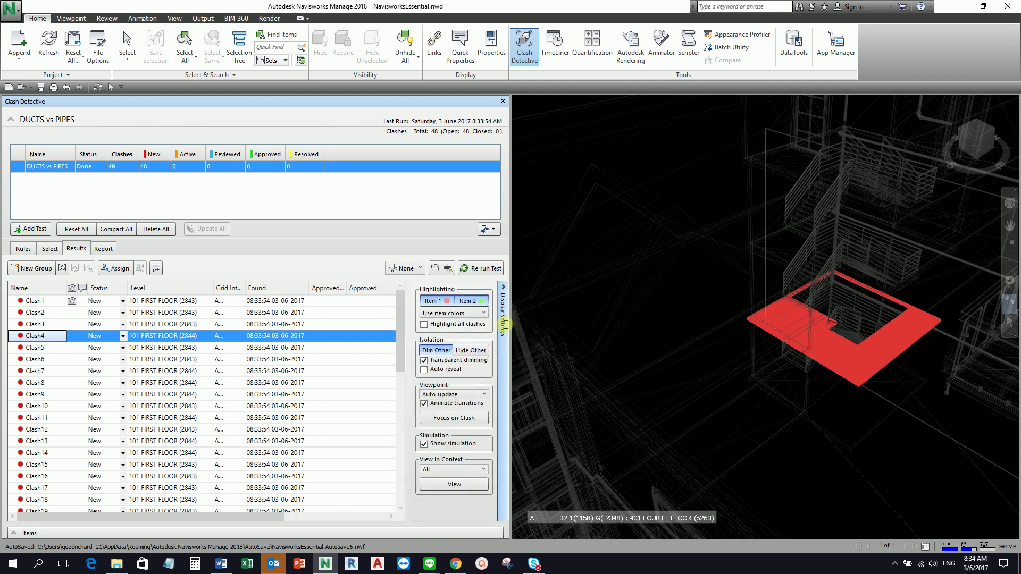
Toggle Item 1 highlighting off and on and keep the items' own colours
click(438, 301)
click(439, 301)
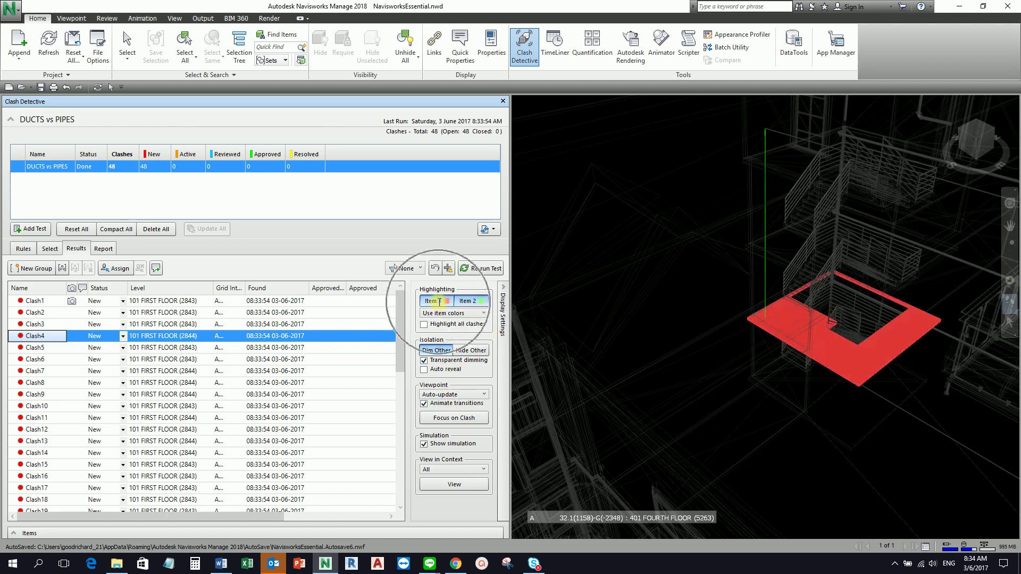
click(442, 314)
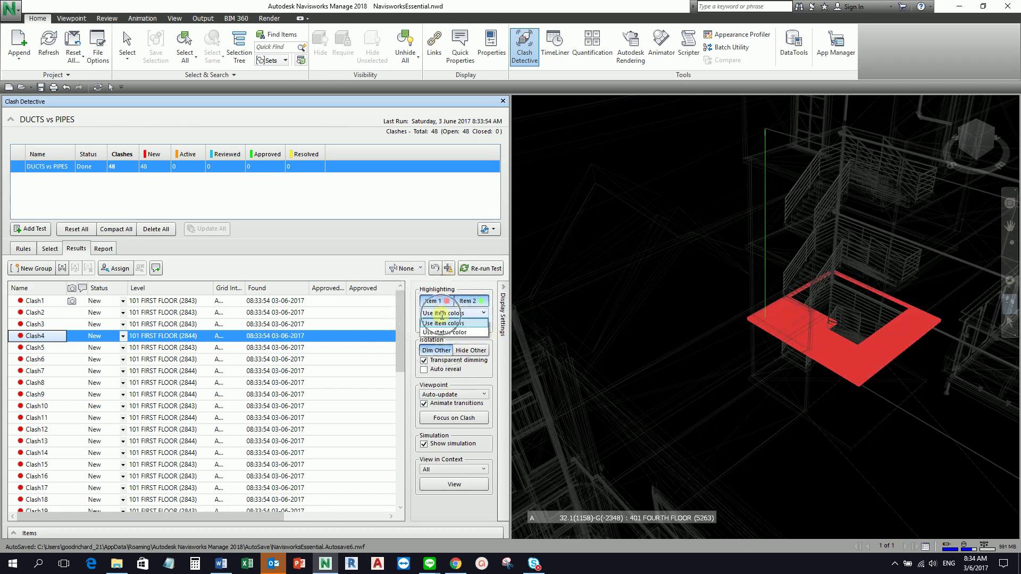
click(443, 324)
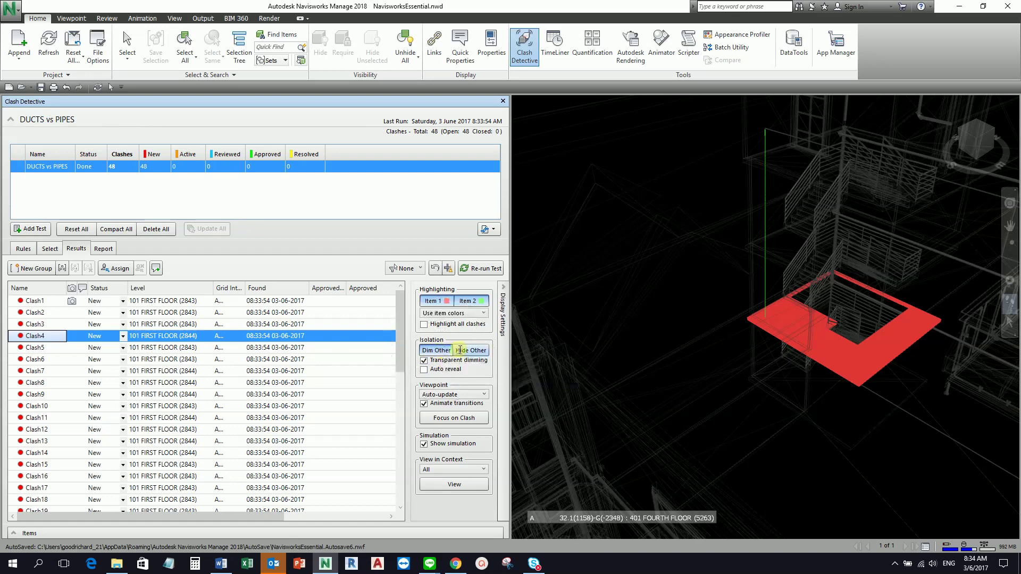
Hide everything but Clash4's items and pan the red floor into view
click(469, 350)
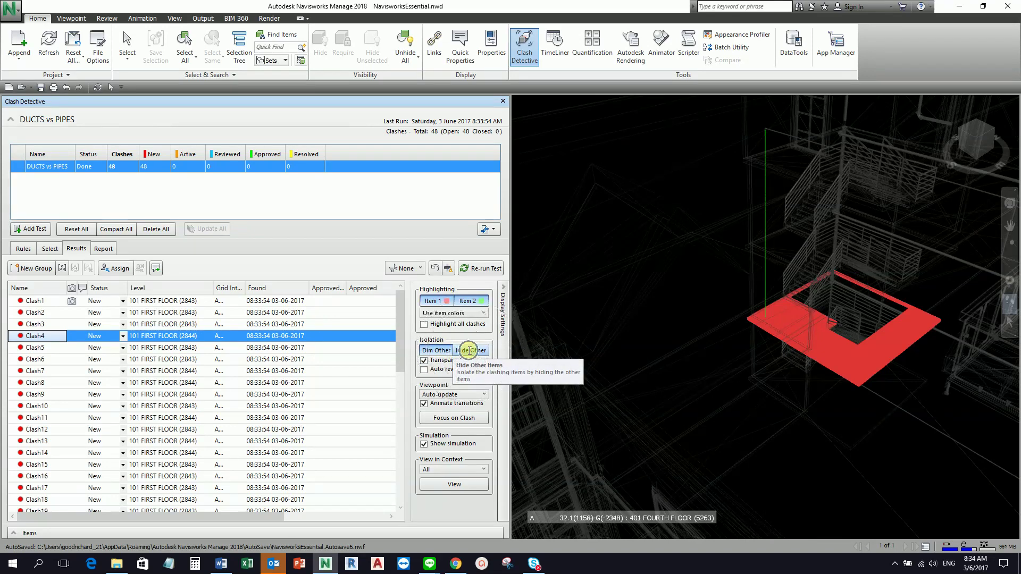
click(469, 351)
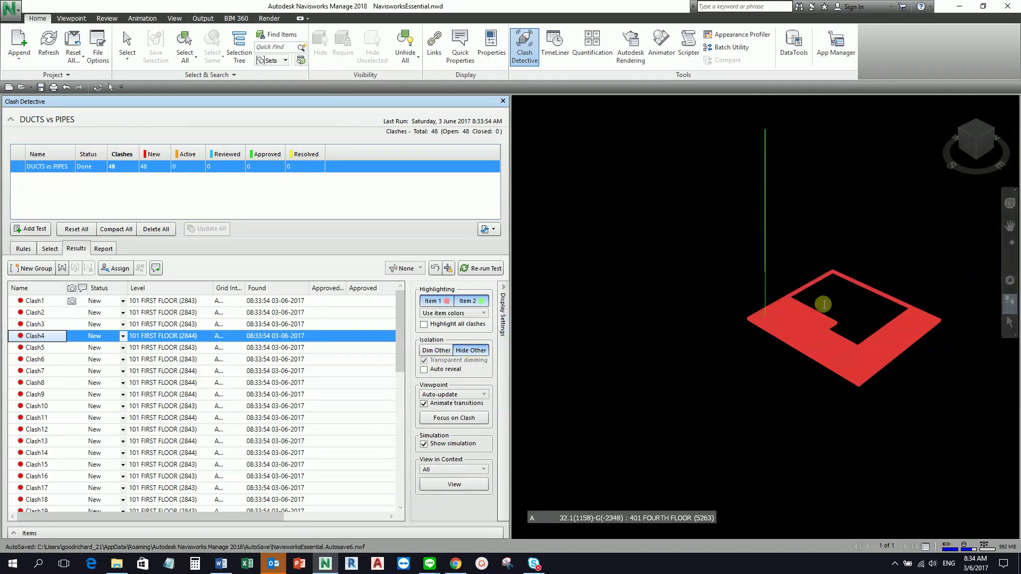
middle_drag(823, 305, 823, 313)
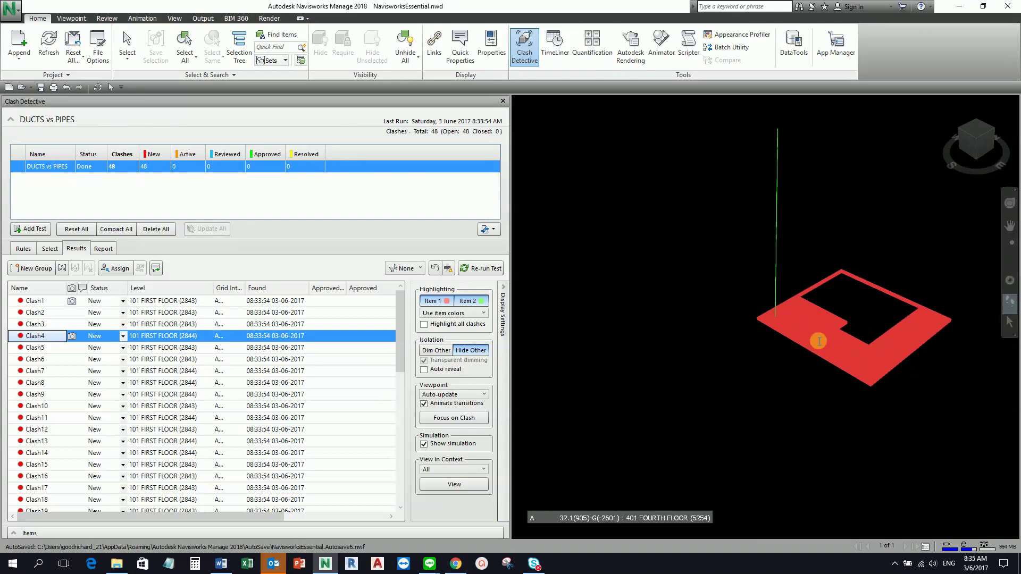
click(1009, 226)
drag(873, 292, 706, 322)
Switch isolation back to Dim Other and select Clash9
click(434, 350)
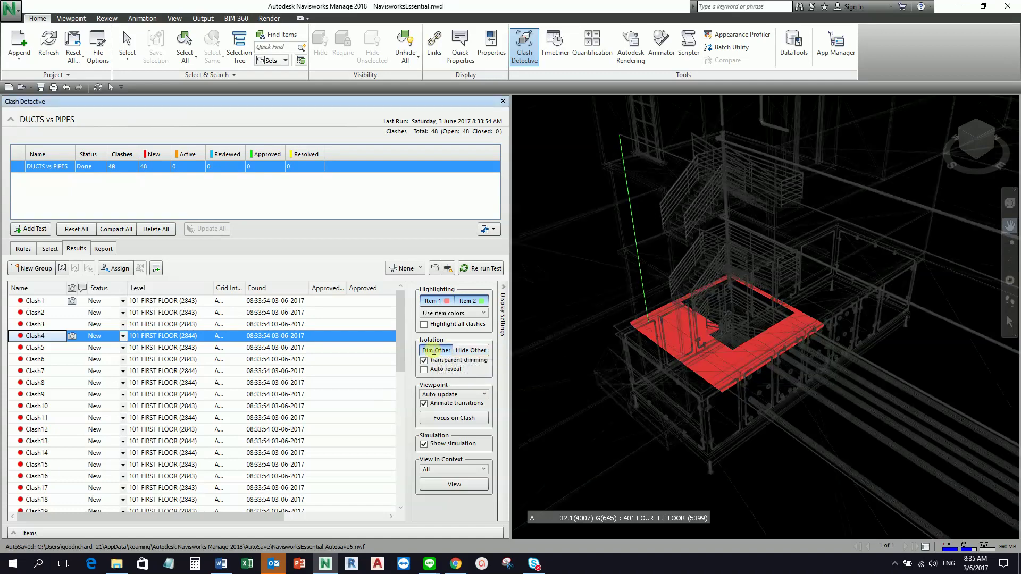
scroll(734, 351, down, 6)
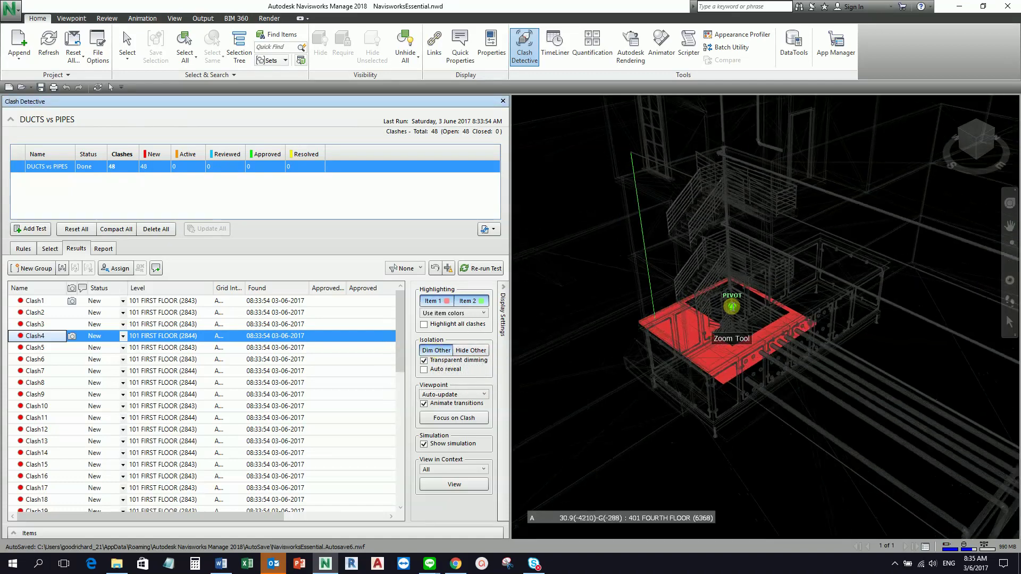
scroll(750, 331, up, 5)
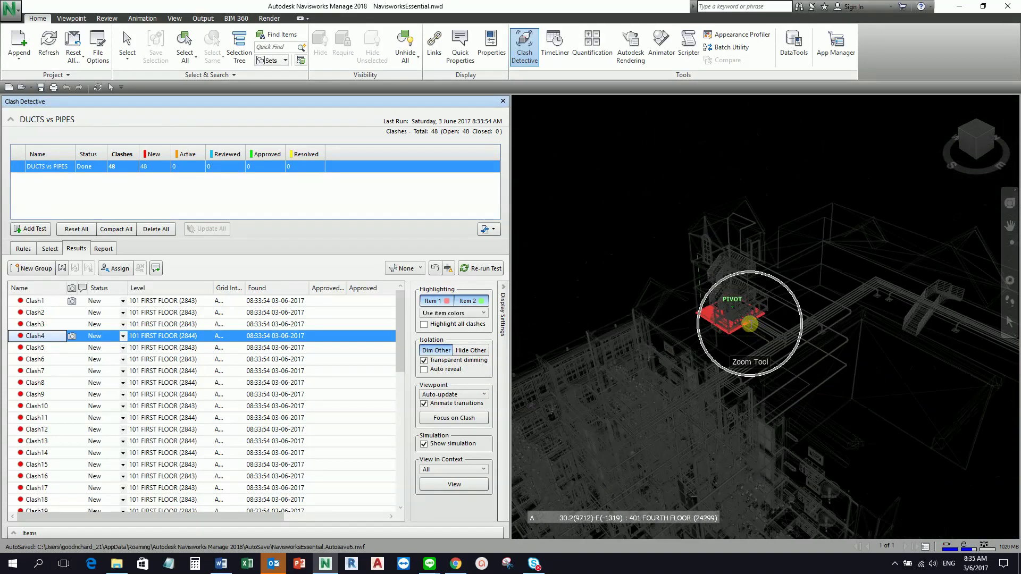
scroll(729, 323, up, 2)
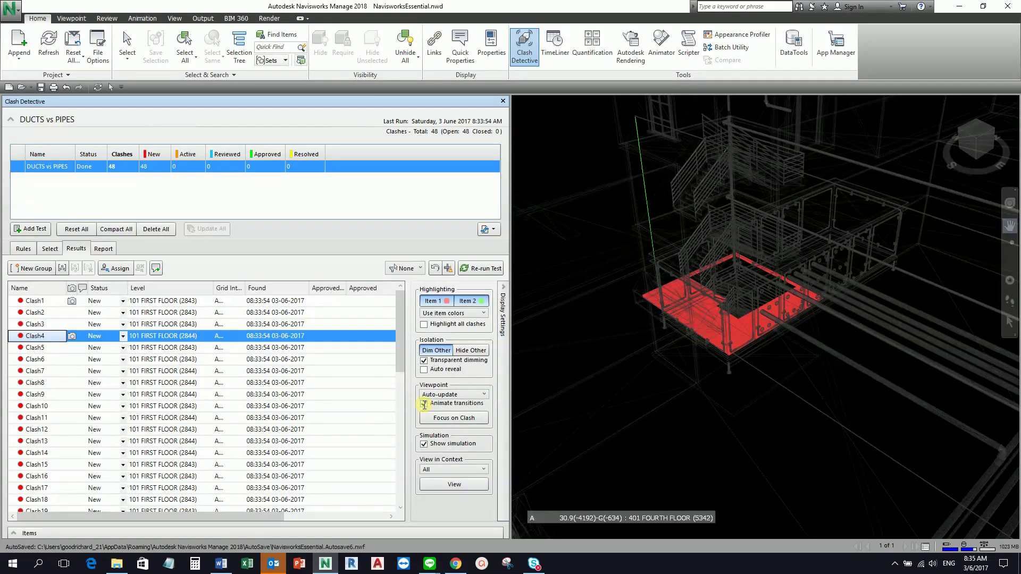
click(67, 396)
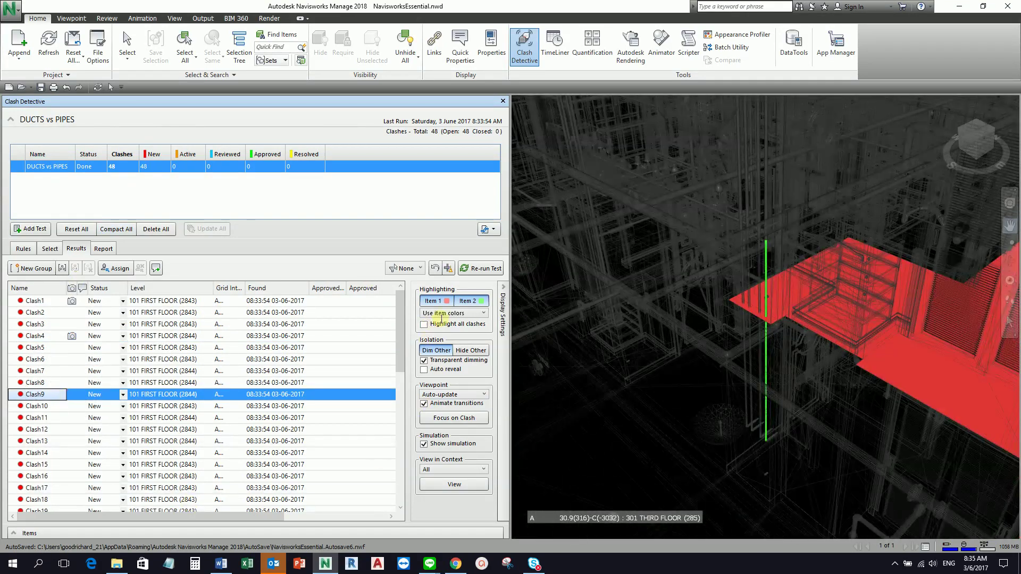
Turn off Animate transitions, then step through Clash10, Clash13, Clash15 and back to Clash9
click(425, 404)
click(57, 406)
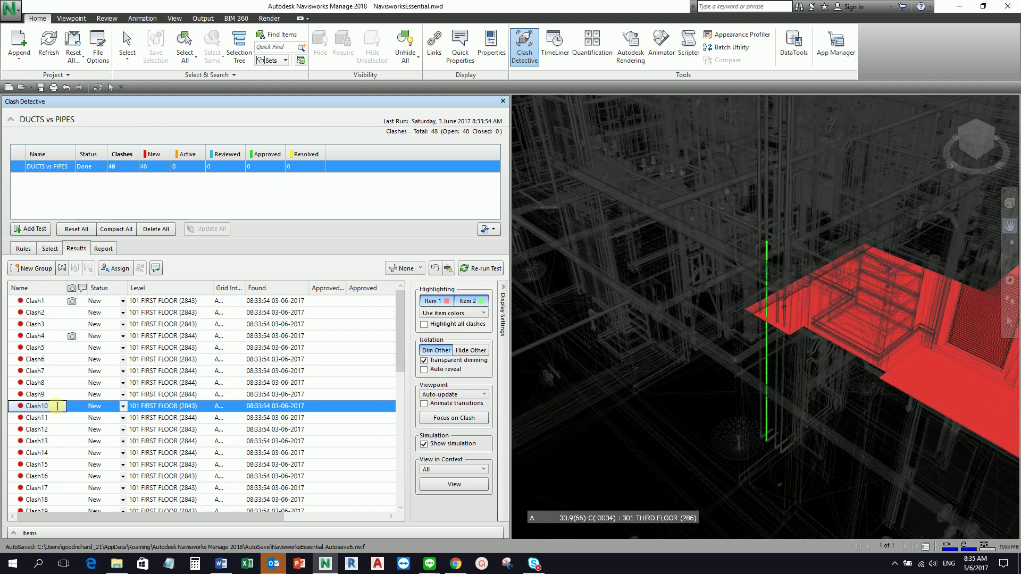
click(54, 436)
click(53, 465)
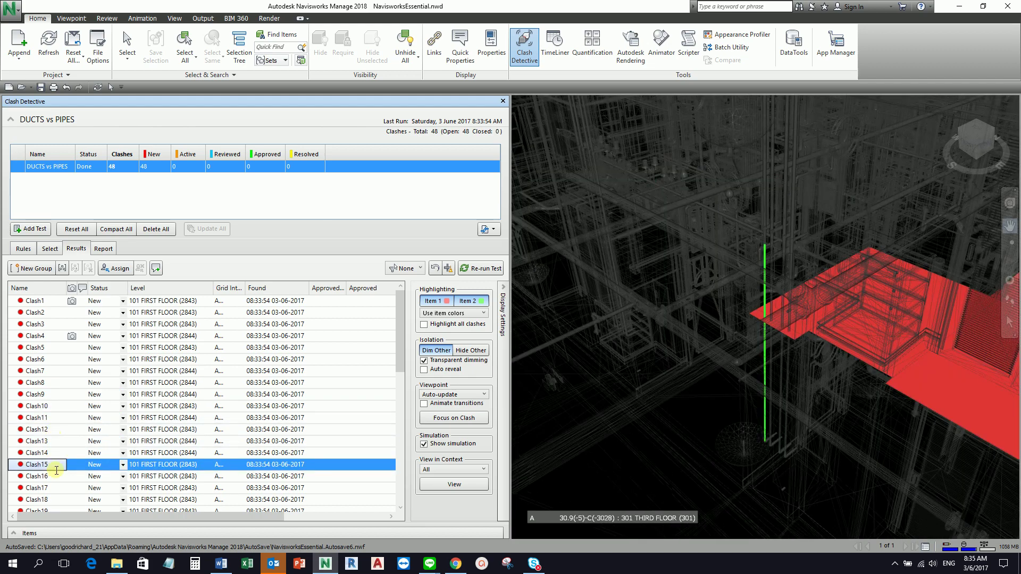
click(53, 394)
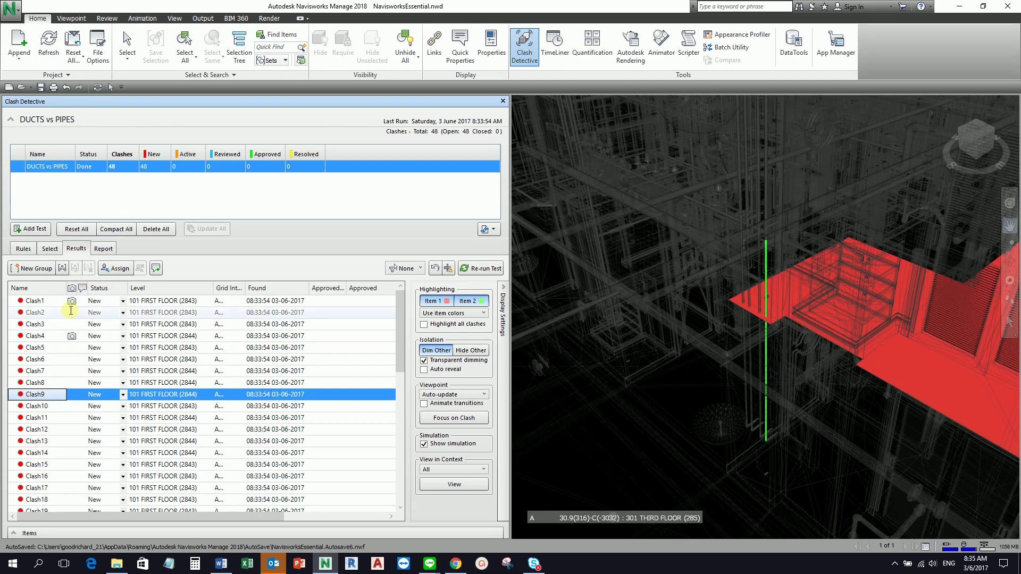
click(104, 248)
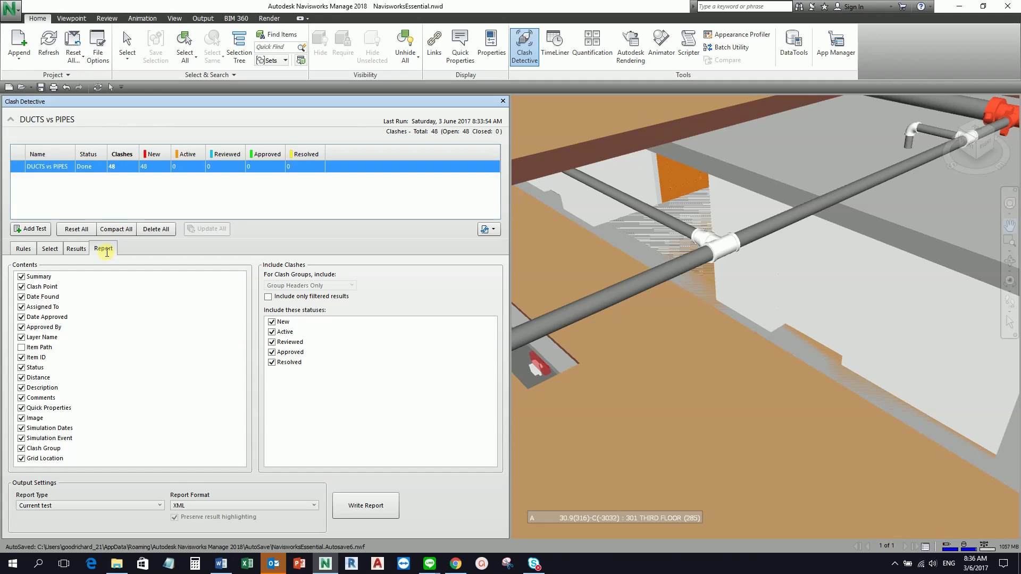
Review the report settings: Current test report type in XML format
click(104, 506)
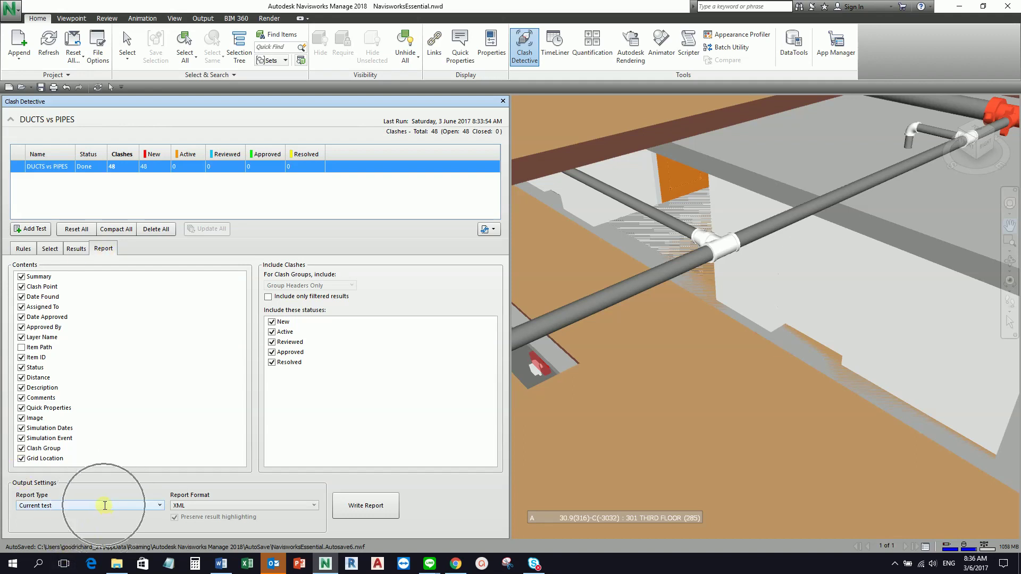
click(197, 505)
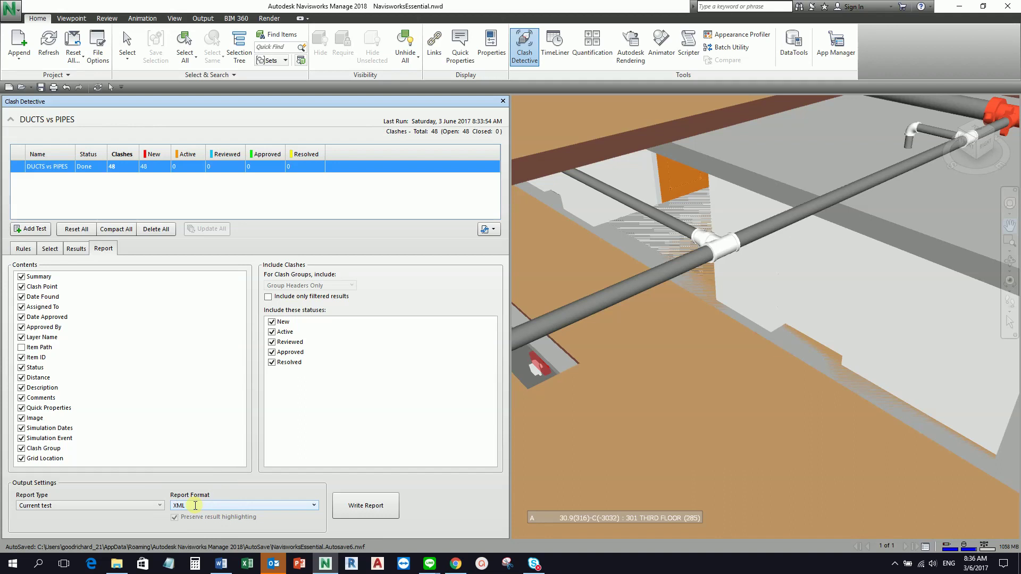